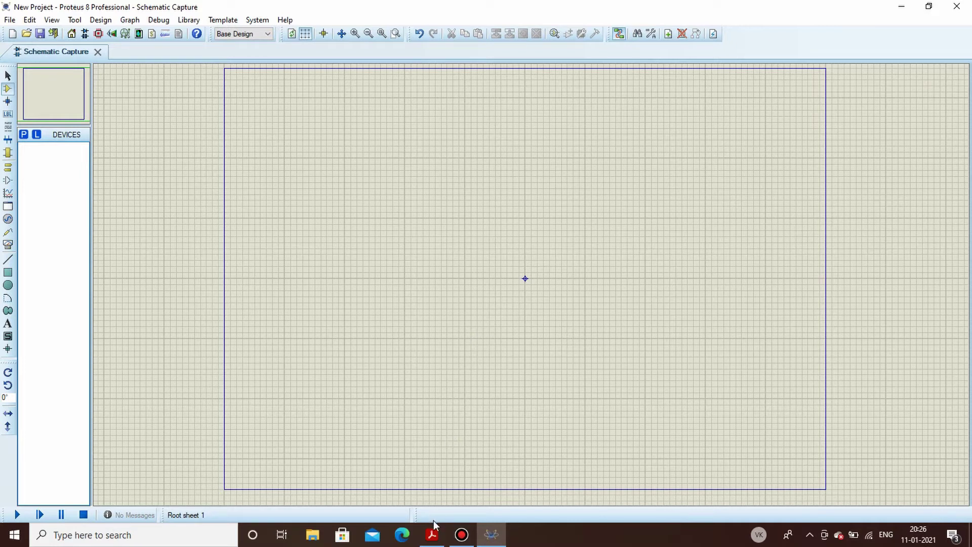
Check the circuit figure in the textbook PDF, then return to the schematic.
mouse_move(433, 529)
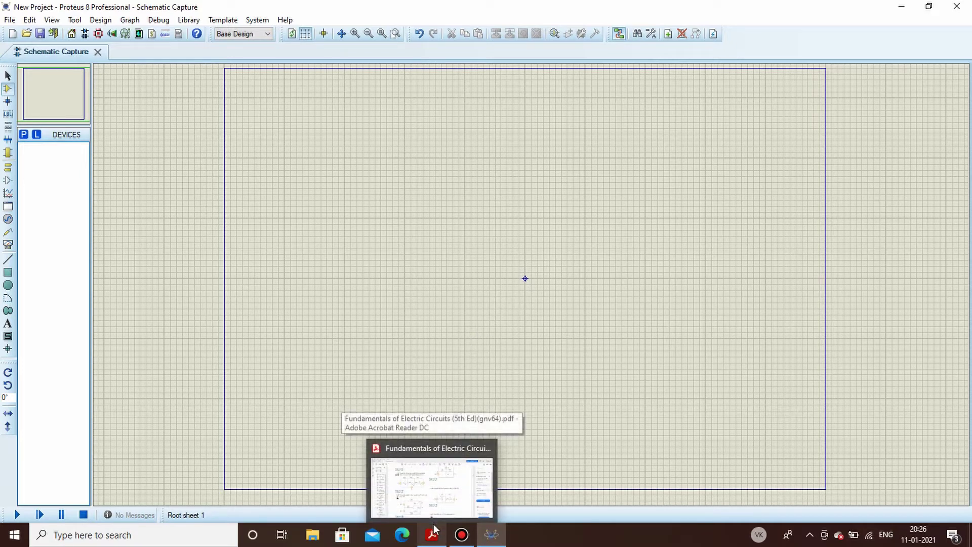
click(433, 531)
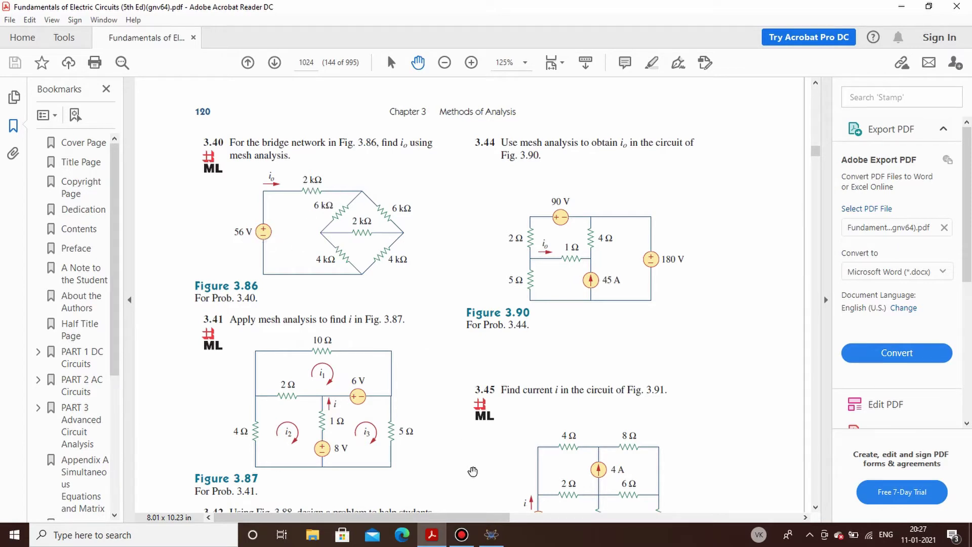
click(491, 533)
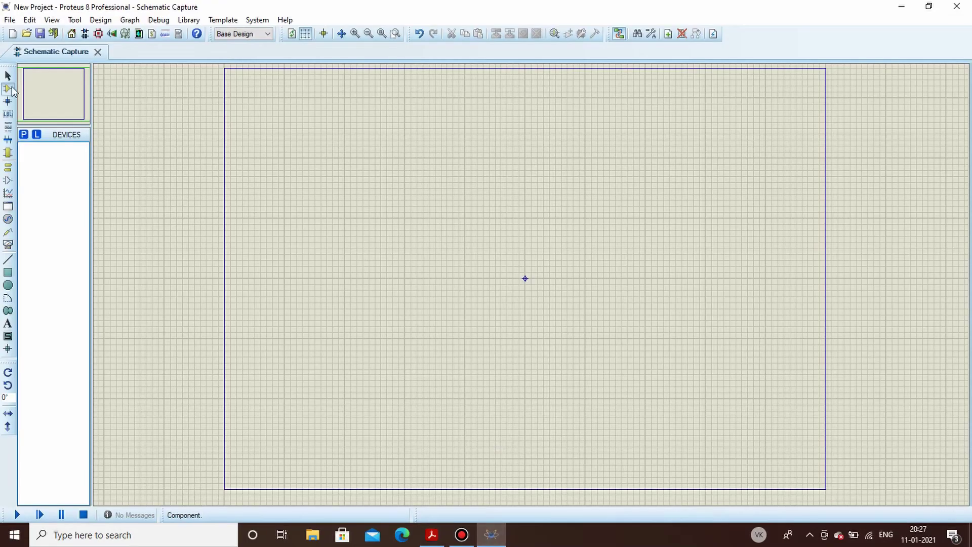
Add the ACTIVE BATTERY DC voltage source and the generic RES resistor to the device list.
click(8, 89)
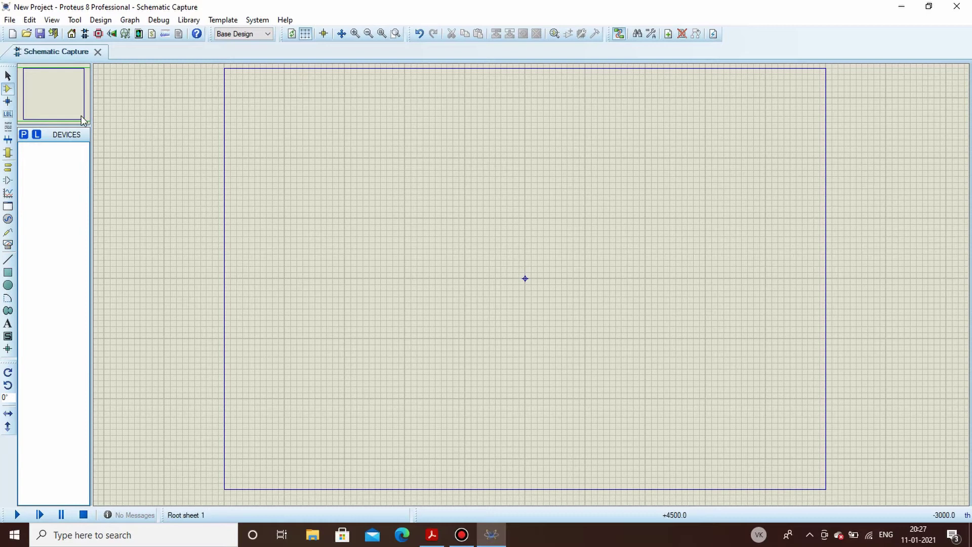
key(p)
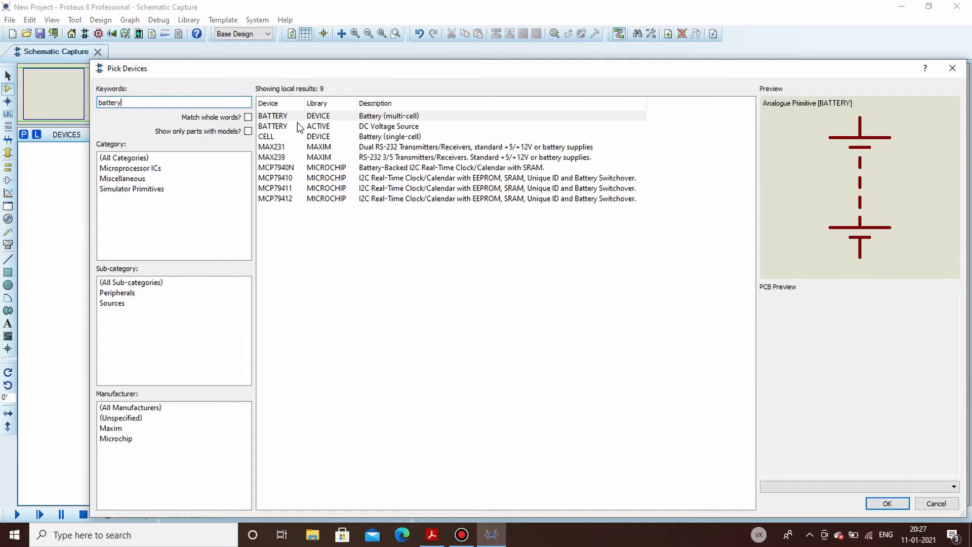
click(297, 125)
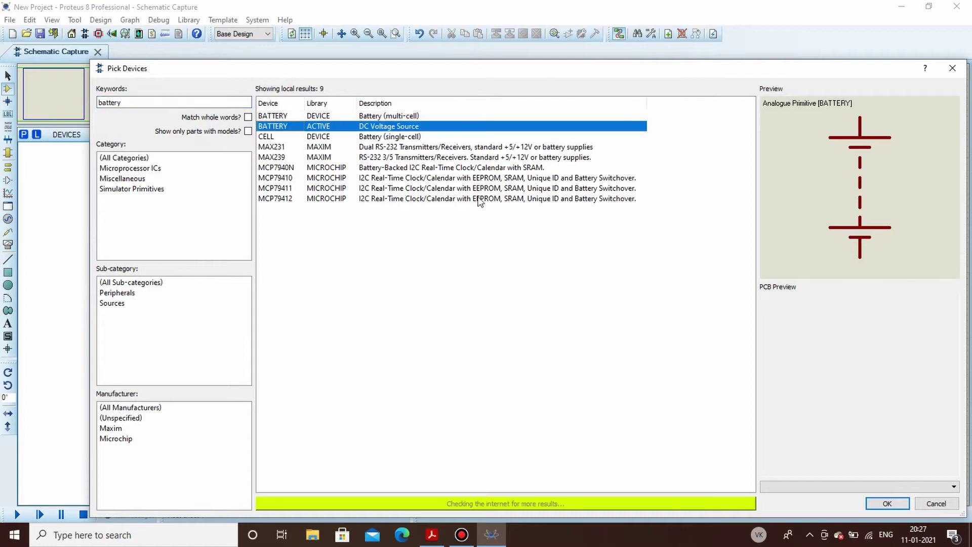
click(879, 505)
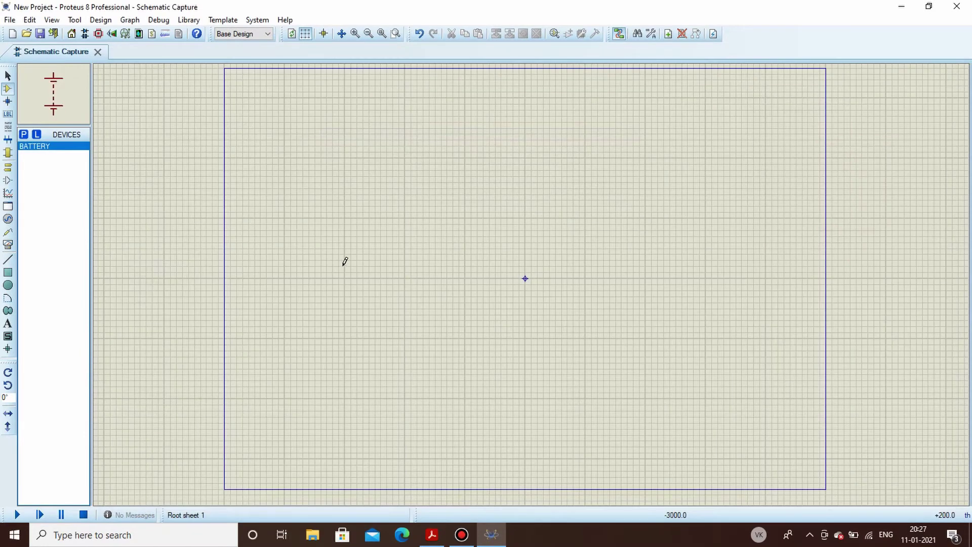
text(pr)
text(es)
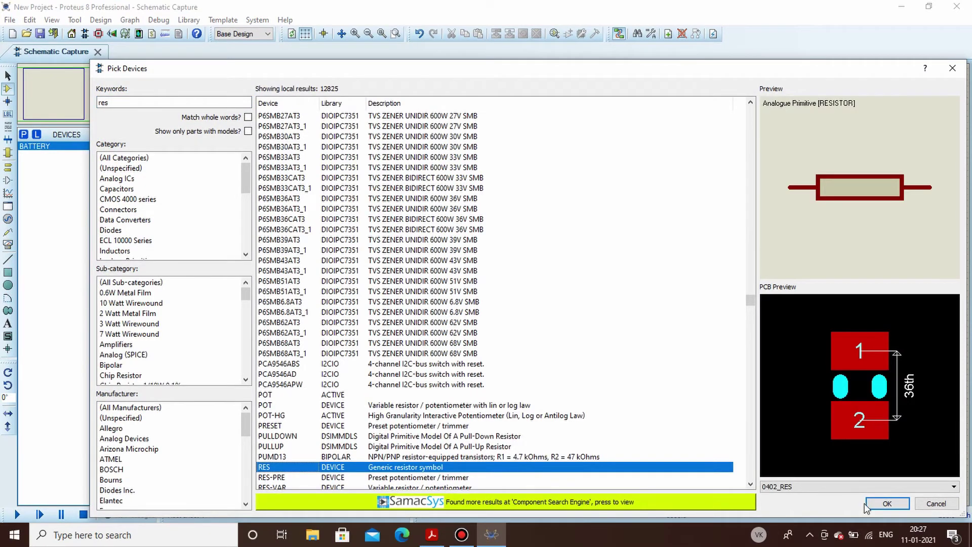
click(877, 503)
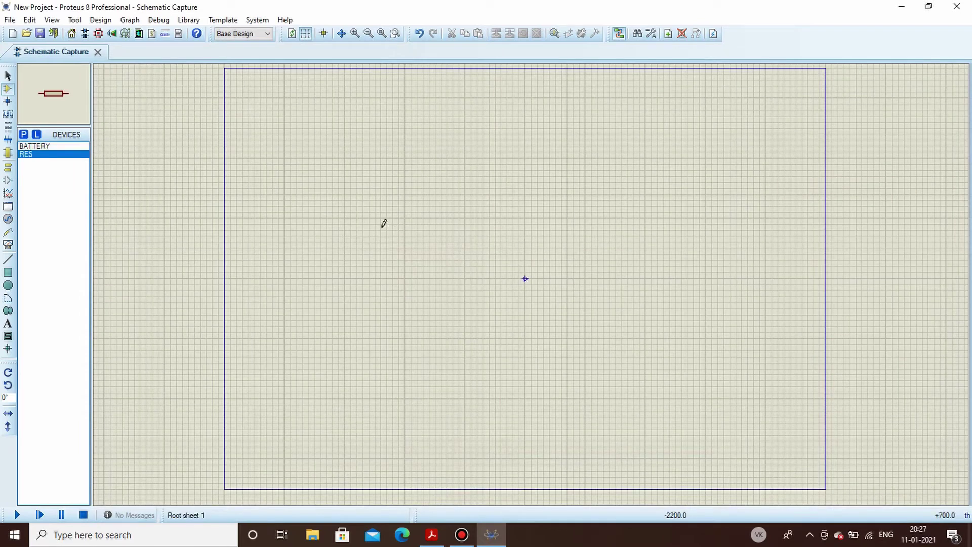
Place battery B1 left of centre and resistor R1 above and right of it.
click(66, 145)
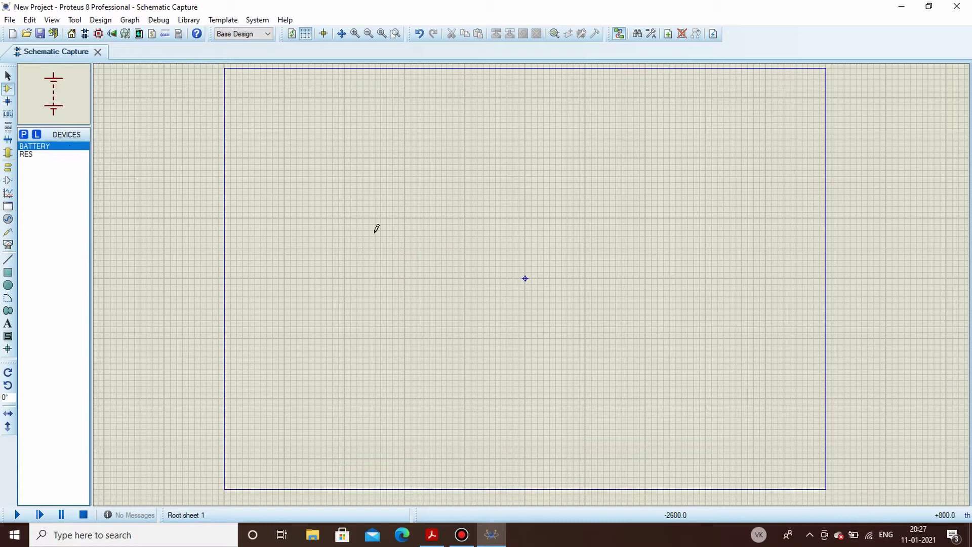
click(410, 238)
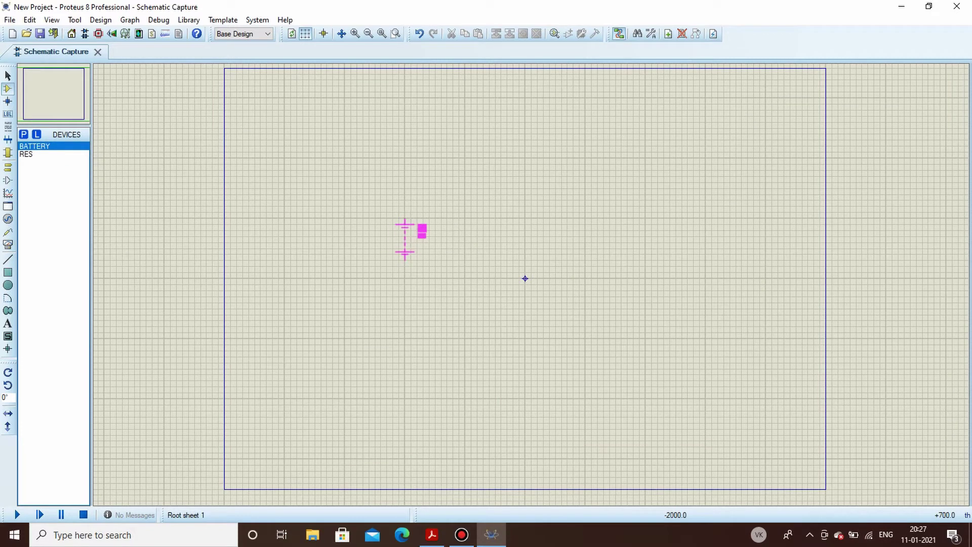
click(404, 240)
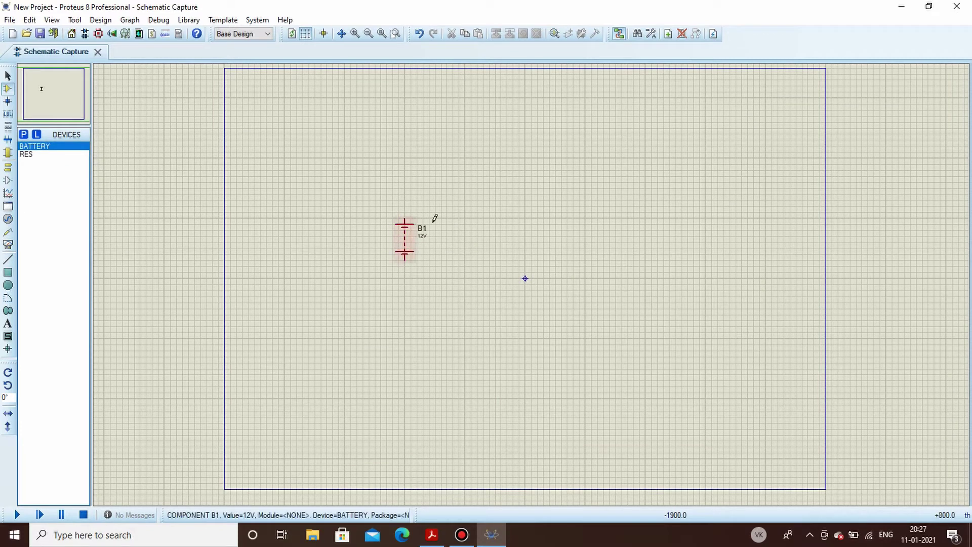
click(33, 154)
click(442, 198)
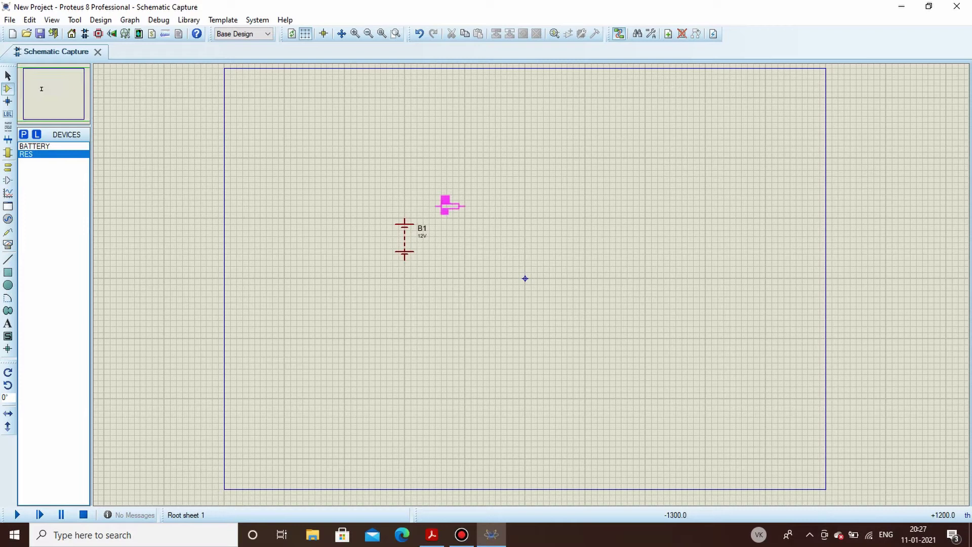
click(449, 199)
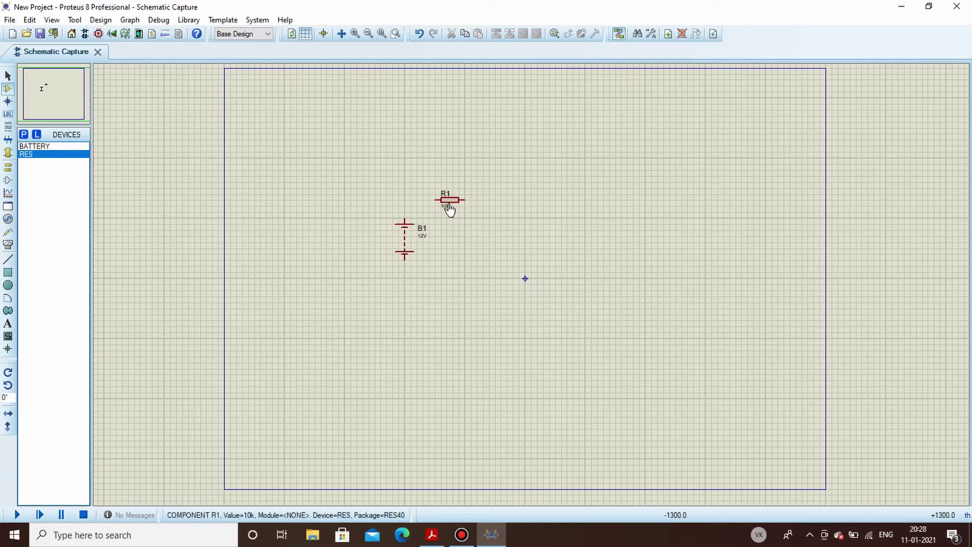
Place resistors R2 and R3 in a row, R4 below between them, and R5 and R6 beneath.
click(504, 230)
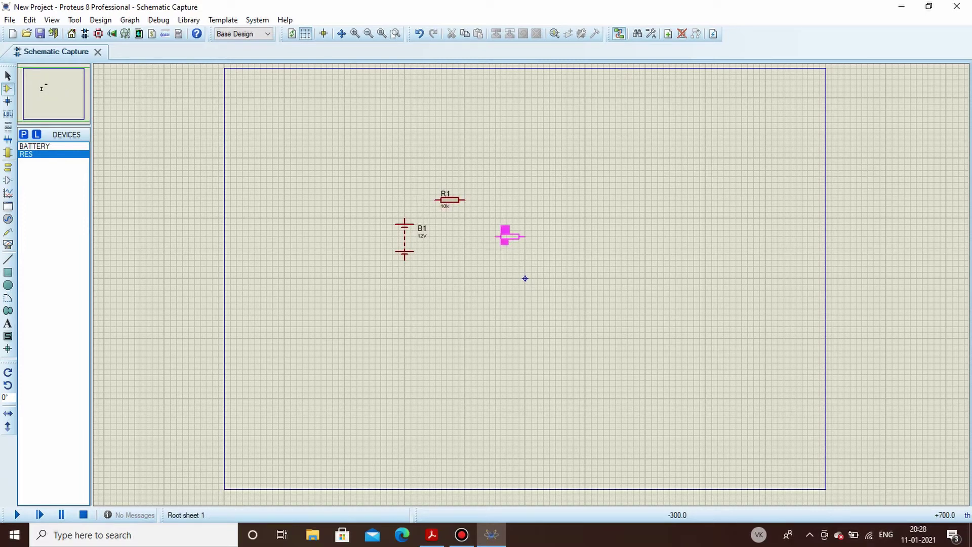
click(509, 230)
click(567, 229)
click(570, 230)
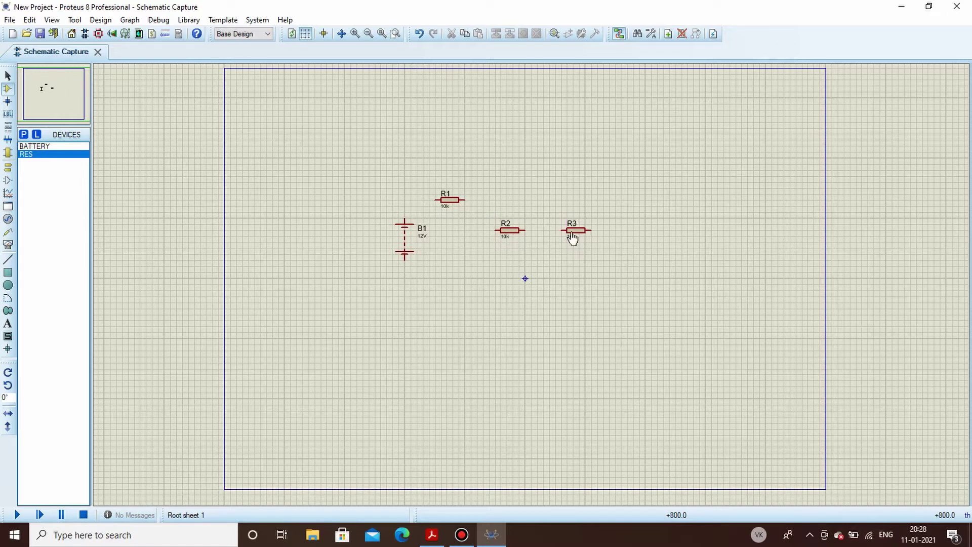
click(529, 266)
click(538, 266)
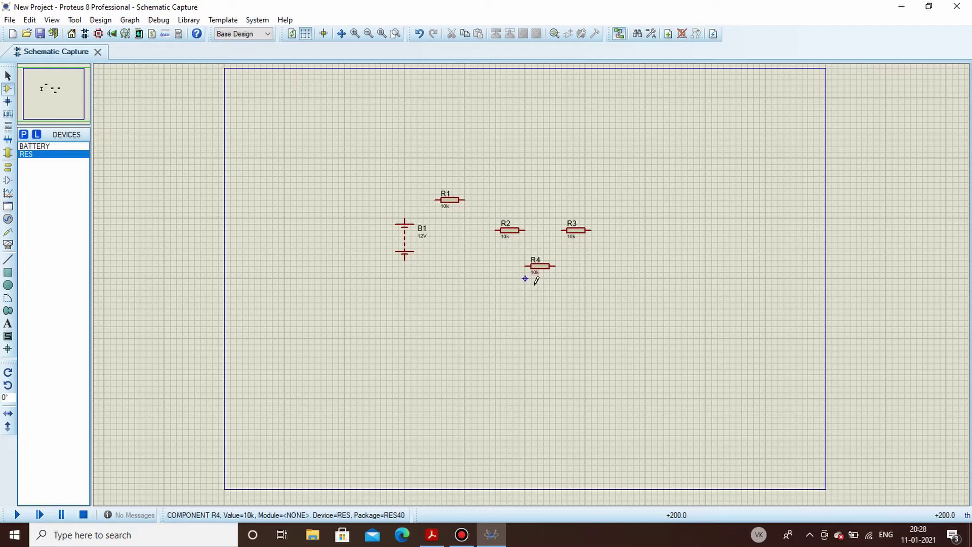
click(506, 299)
click(510, 302)
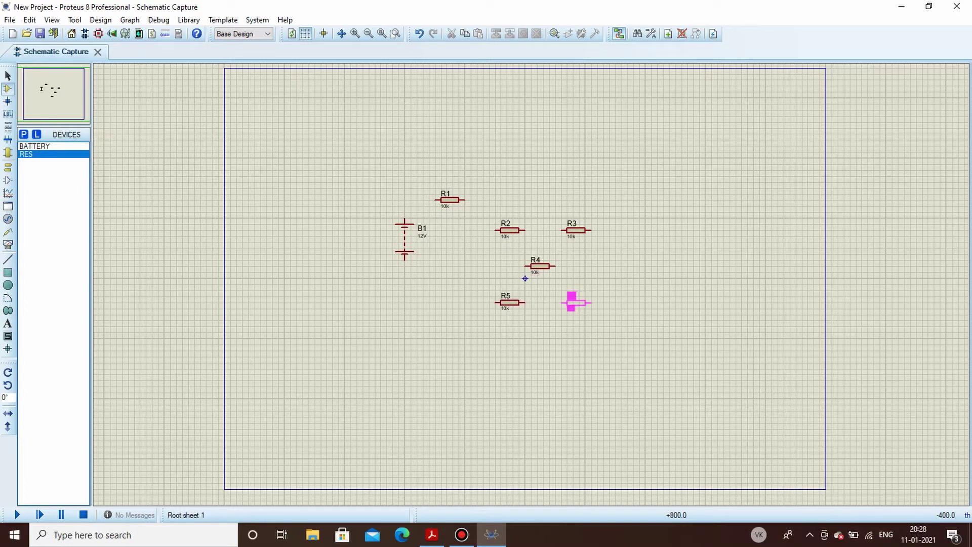
click(572, 303)
Compare the part layout against the textbook figure.
click(433, 534)
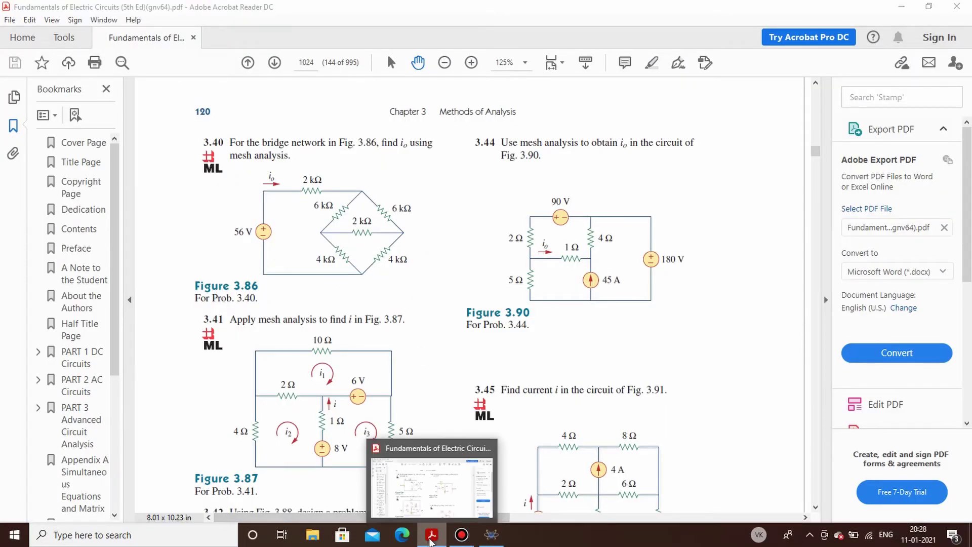
click(431, 540)
scroll(556, 262, up, 1)
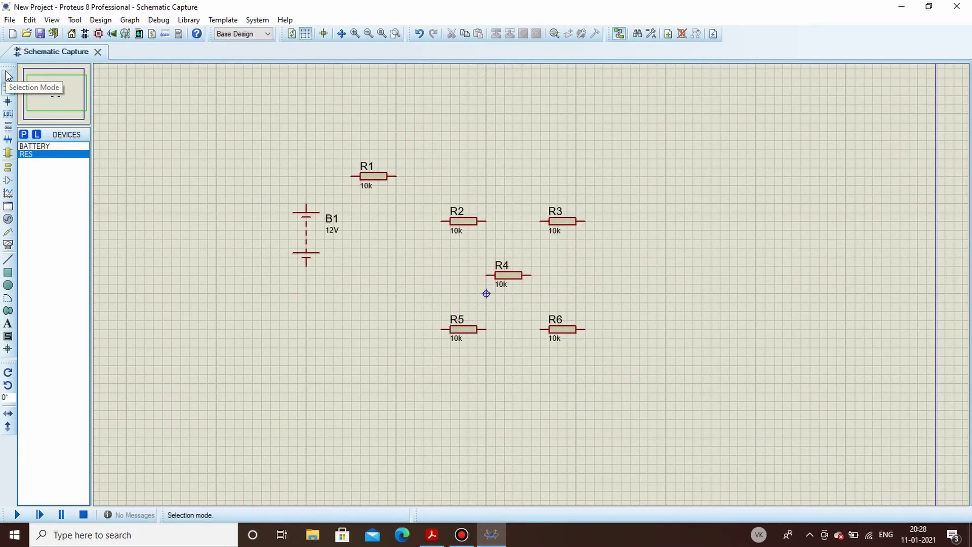
Rotate resistors R2 and R5 to stand vertically.
click(7, 76)
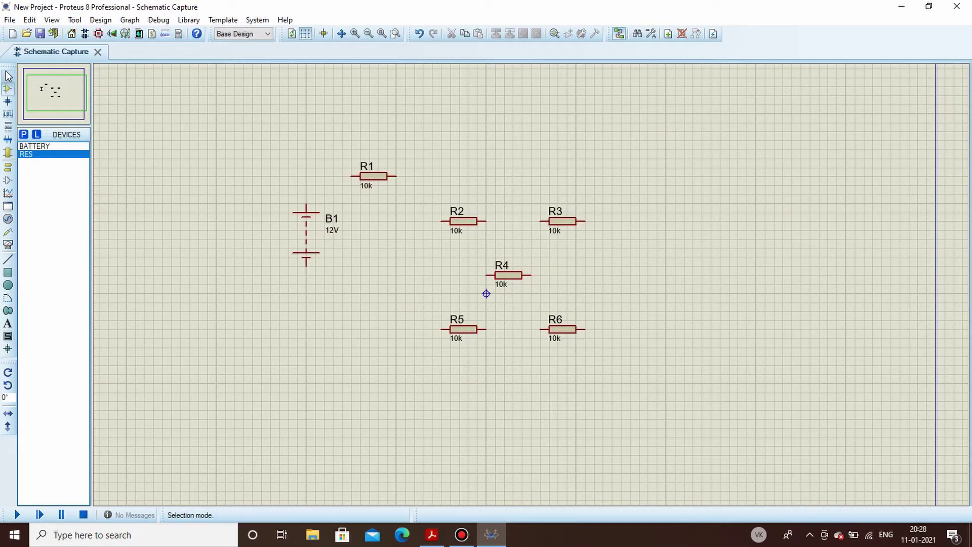
click(467, 224)
right_click(467, 222)
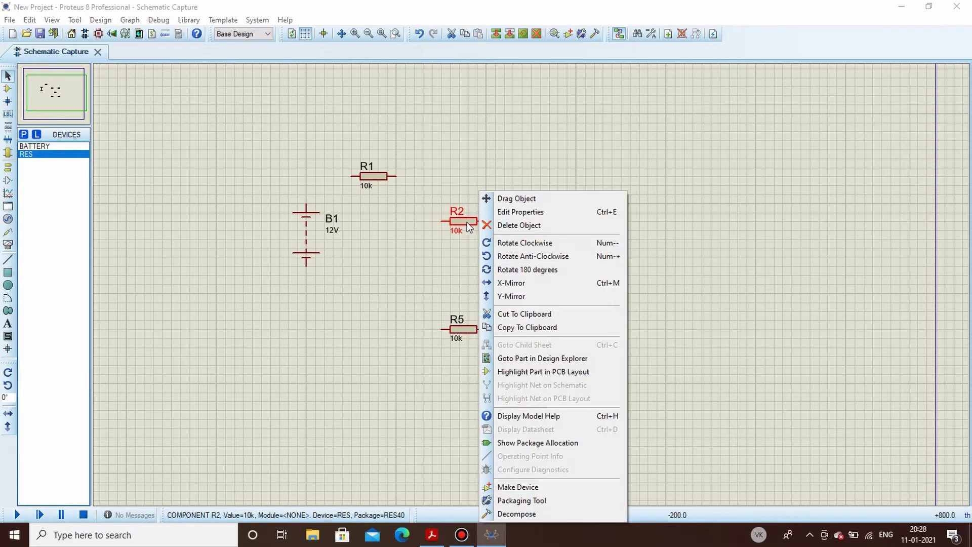
click(511, 242)
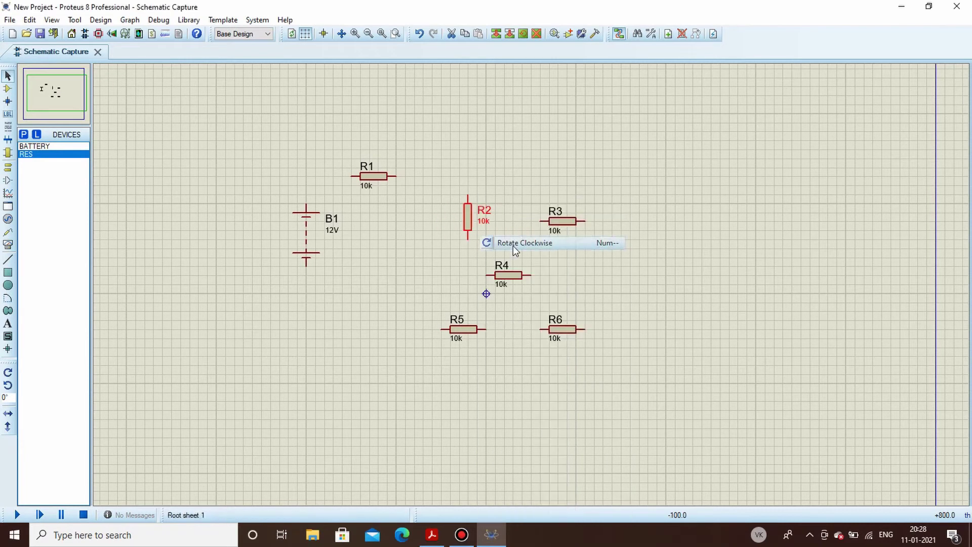
click(462, 330)
right_click(463, 328)
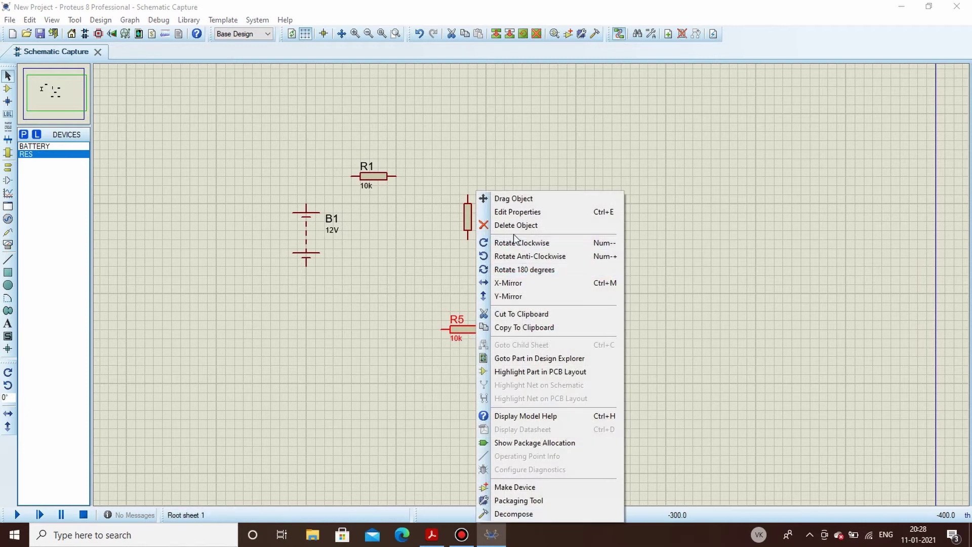
click(523, 244)
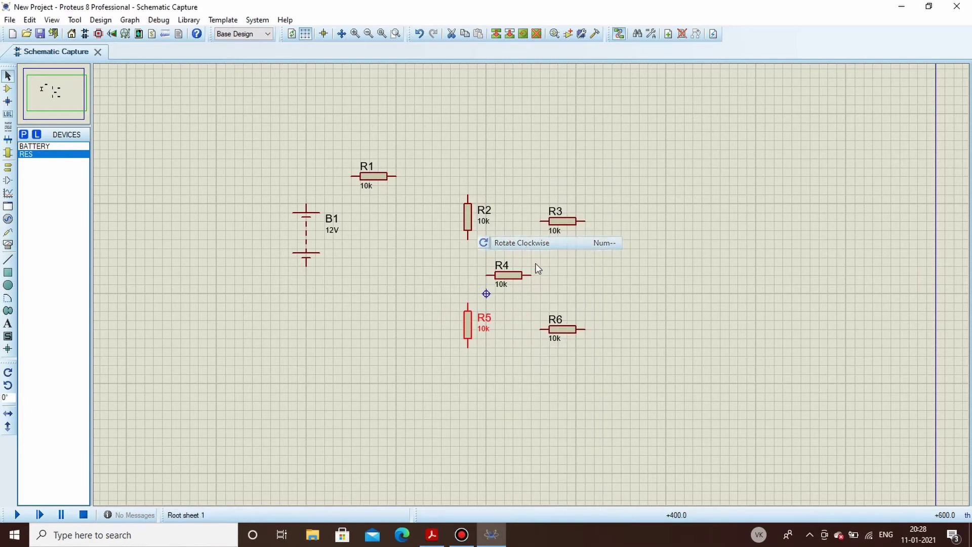
Rotate R3 and R6 upright and nudge R6 up one grid step.
click(561, 228)
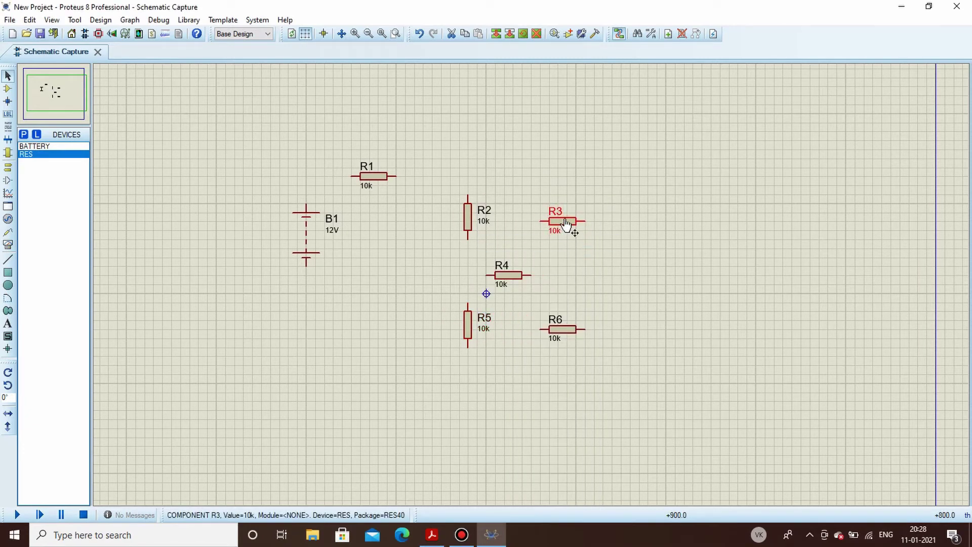
right_click(562, 228)
click(607, 243)
click(562, 333)
right_click(560, 332)
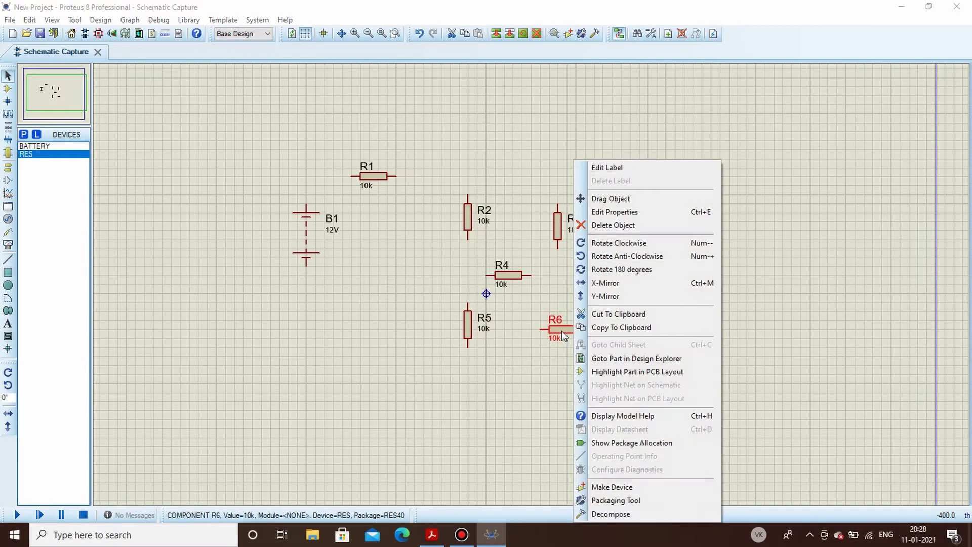
click(610, 243)
click(600, 293)
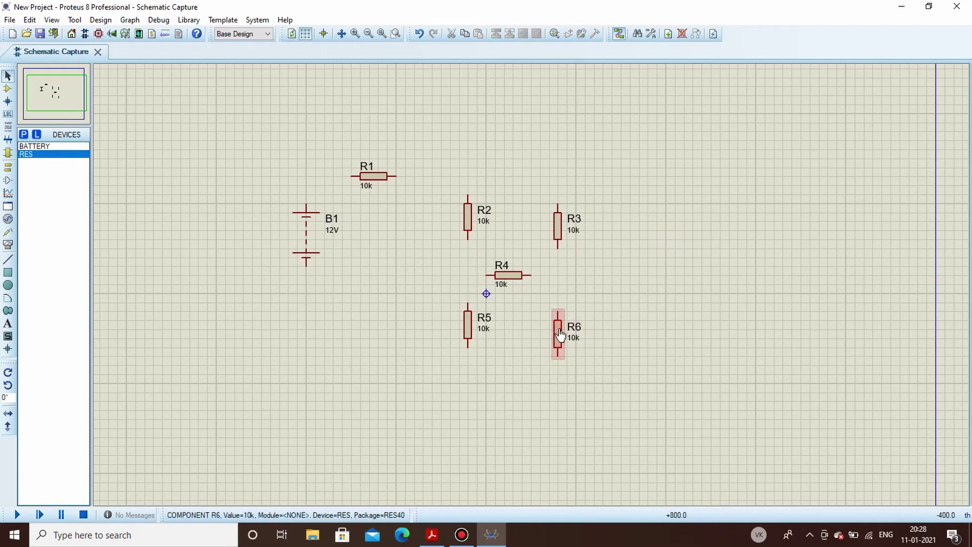
drag(560, 334, 560, 325)
click(615, 322)
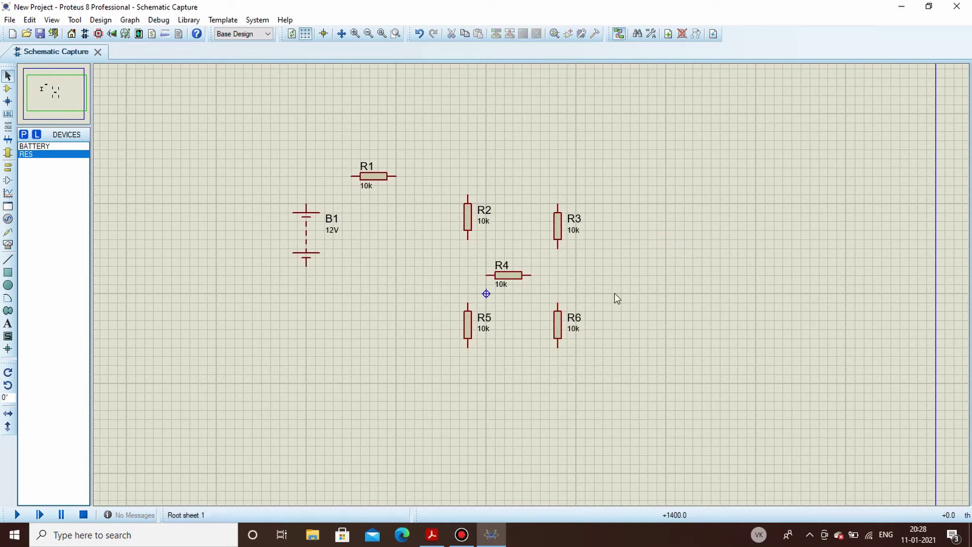
Move R4 one grid step right, centred between the resistor columns.
click(512, 281)
click(510, 294)
click(509, 282)
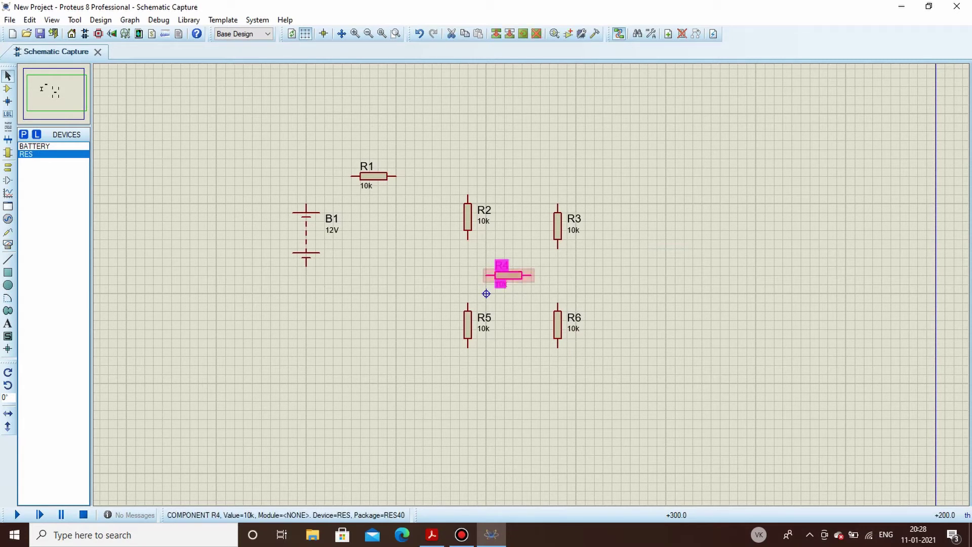
drag(509, 281, 518, 282)
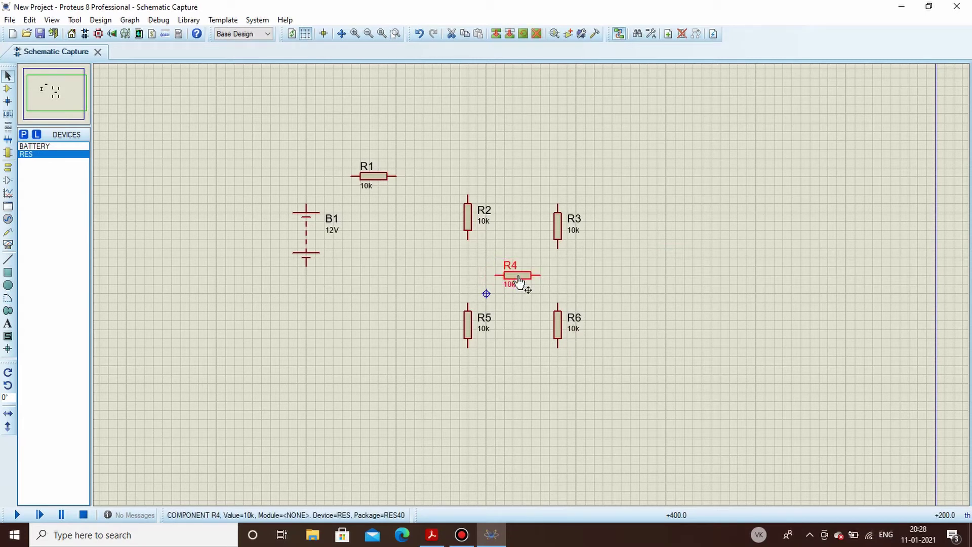
click(508, 322)
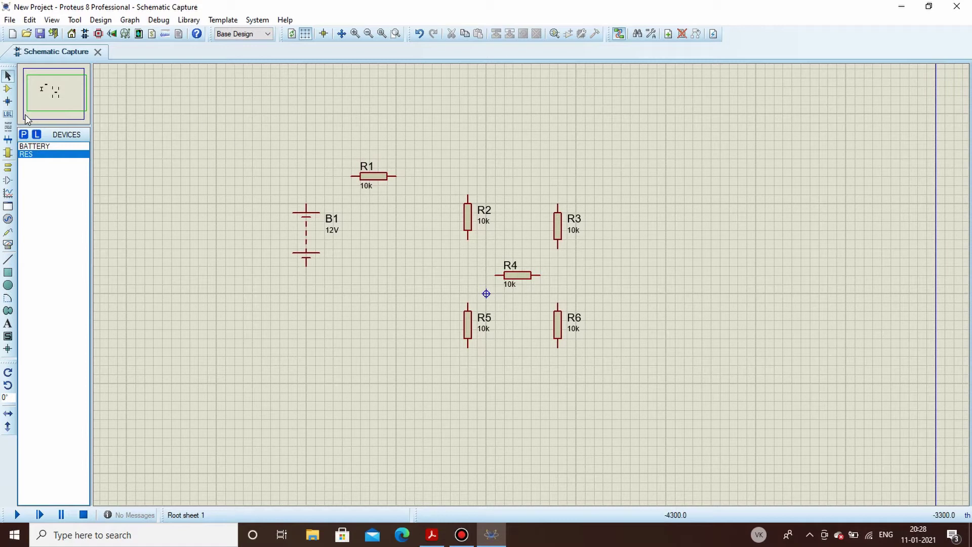
Wire B1's top to R1, R1 across to R3's top, join R2's top, and connect R2 to R5.
click(7, 91)
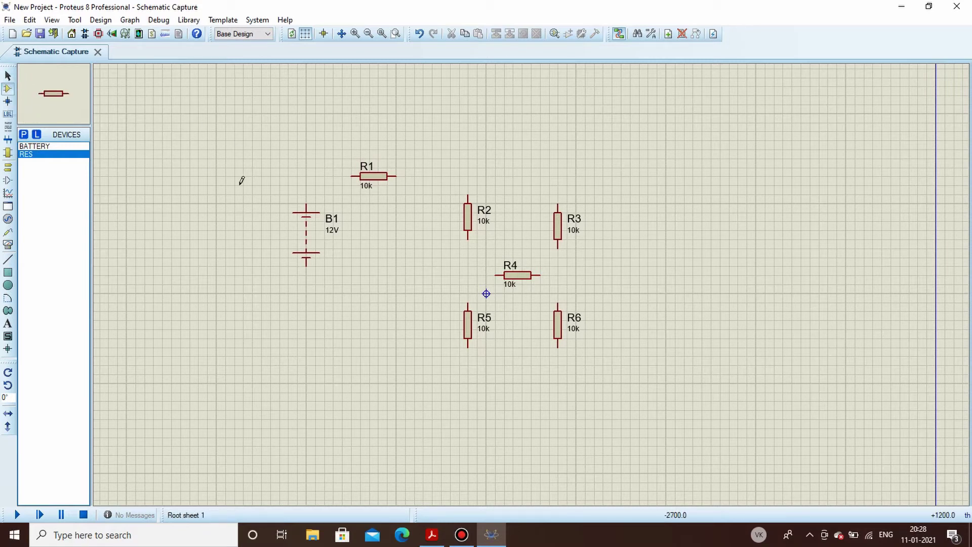
click(309, 206)
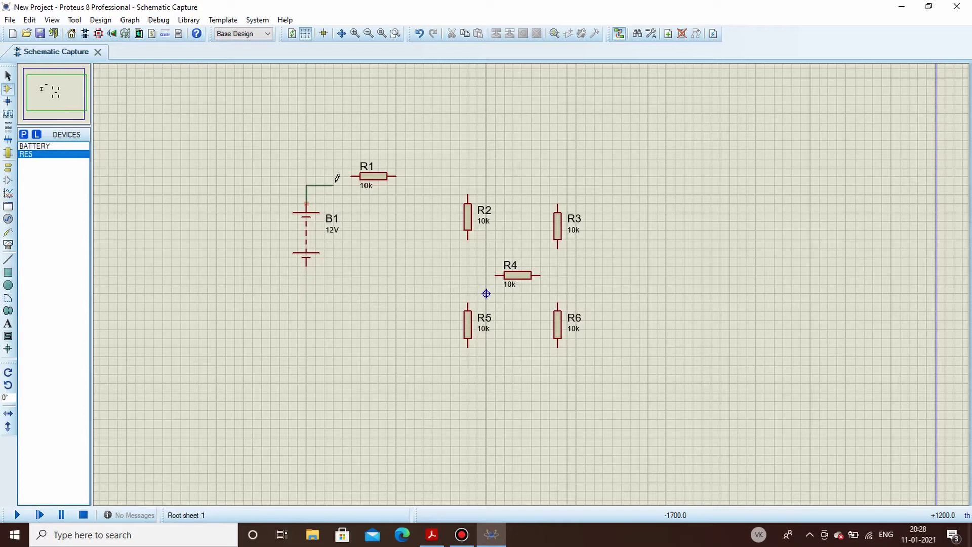
click(351, 175)
click(404, 175)
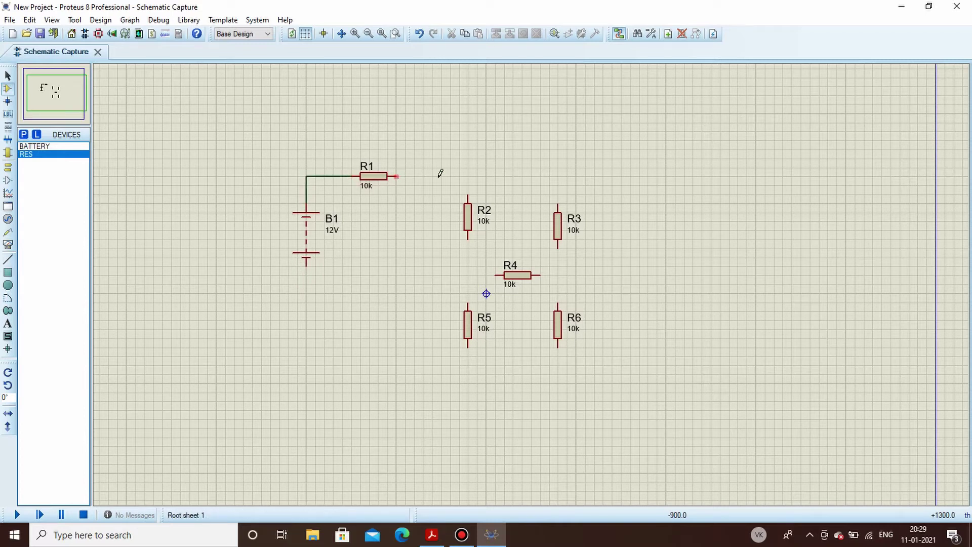
click(559, 203)
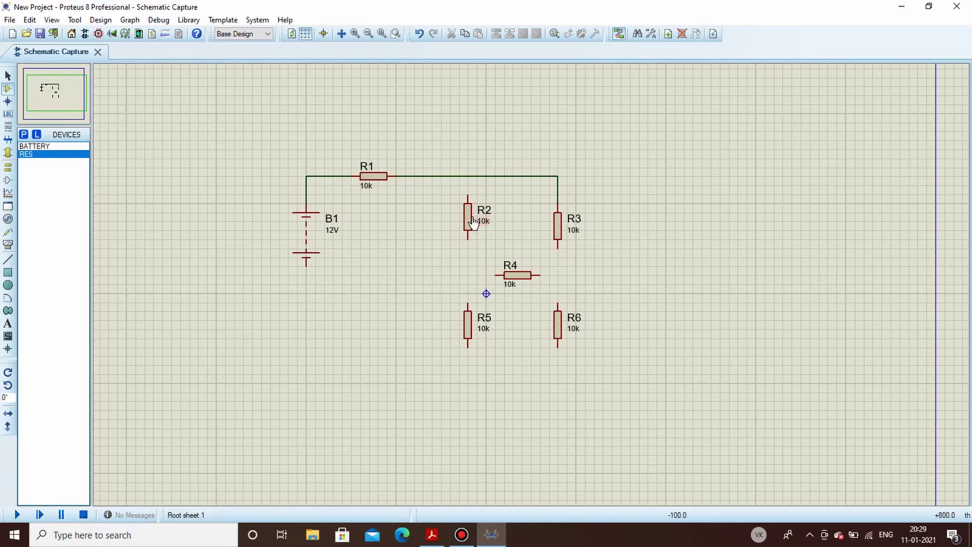
click(468, 193)
click(468, 176)
click(468, 240)
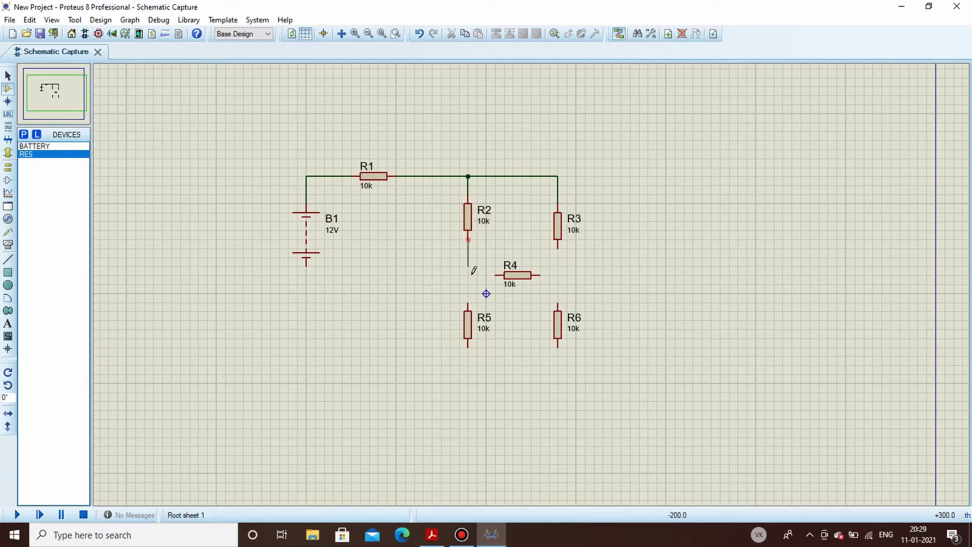
click(467, 304)
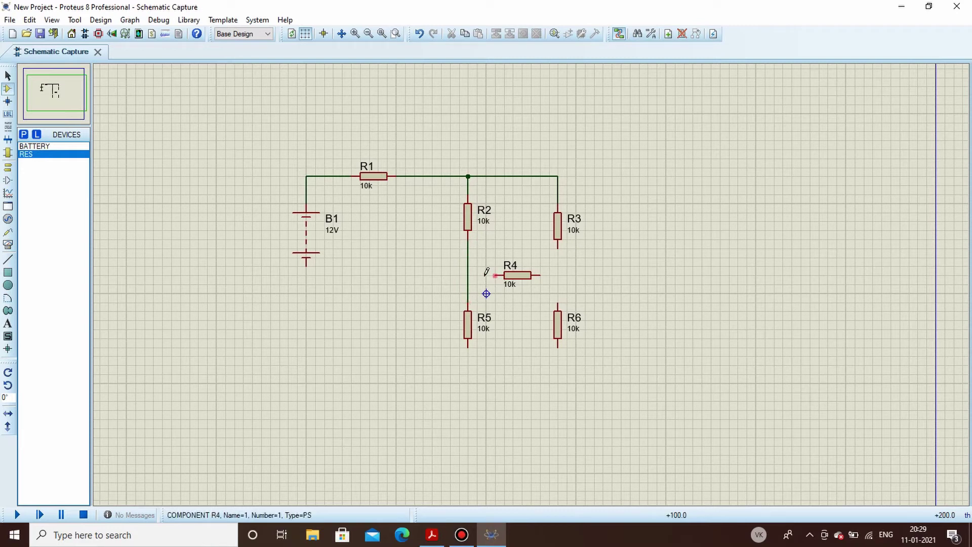
Connect R3 to R6, bridge R4 between both branches, and close the bottom wire back to B1.
click(487, 275)
click(468, 274)
click(557, 248)
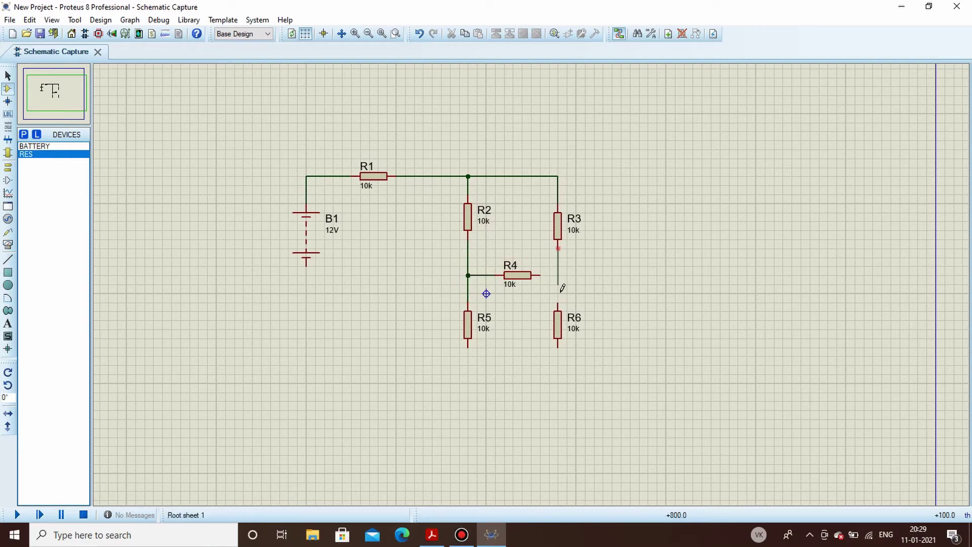
click(559, 302)
click(540, 273)
click(557, 274)
click(467, 347)
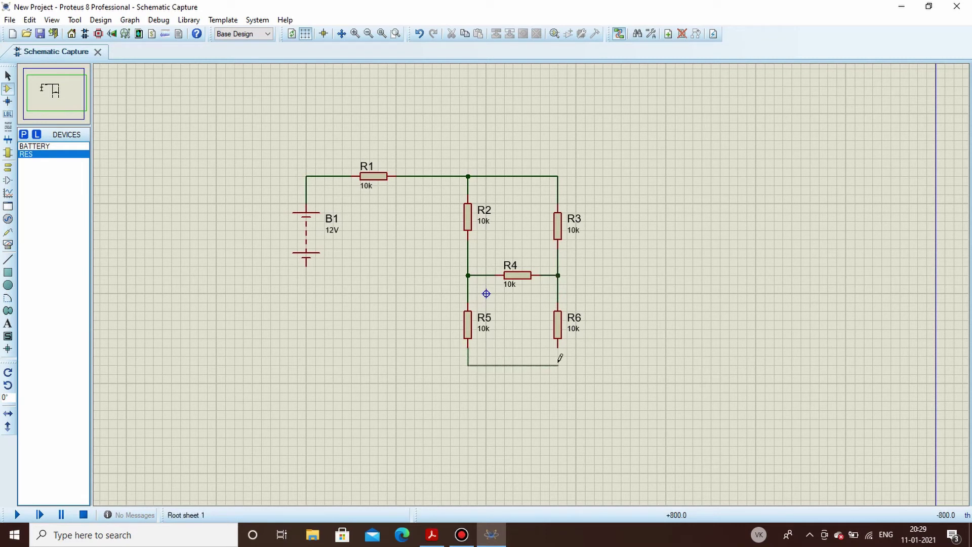
click(558, 348)
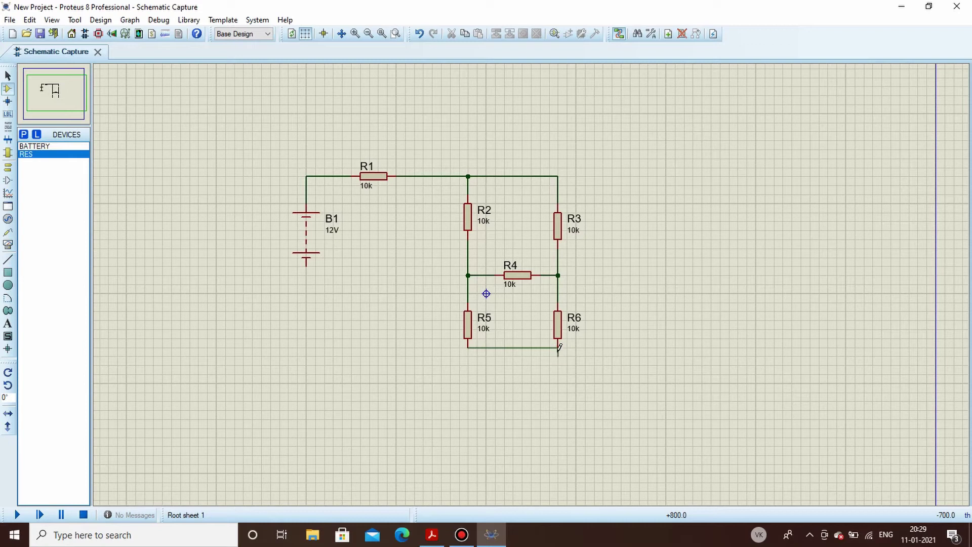
click(307, 264)
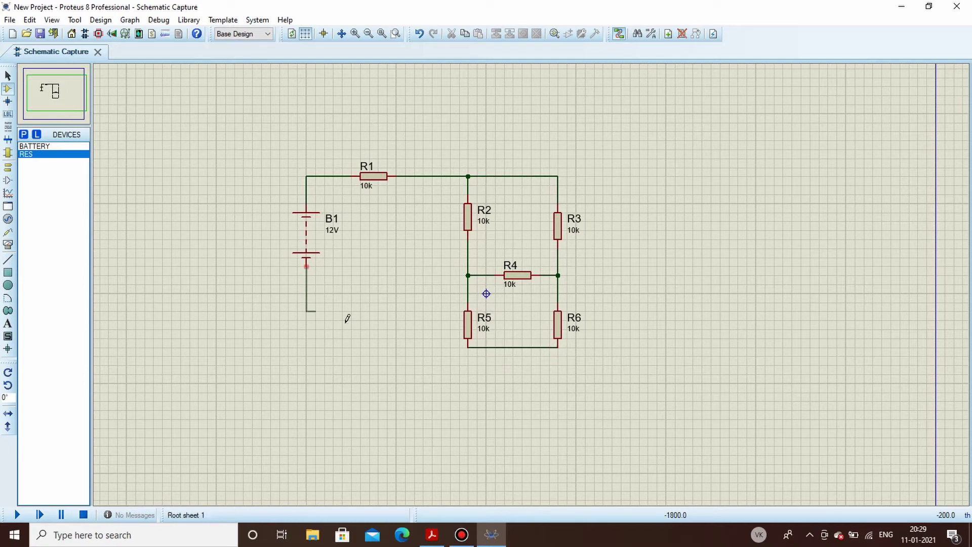
click(468, 346)
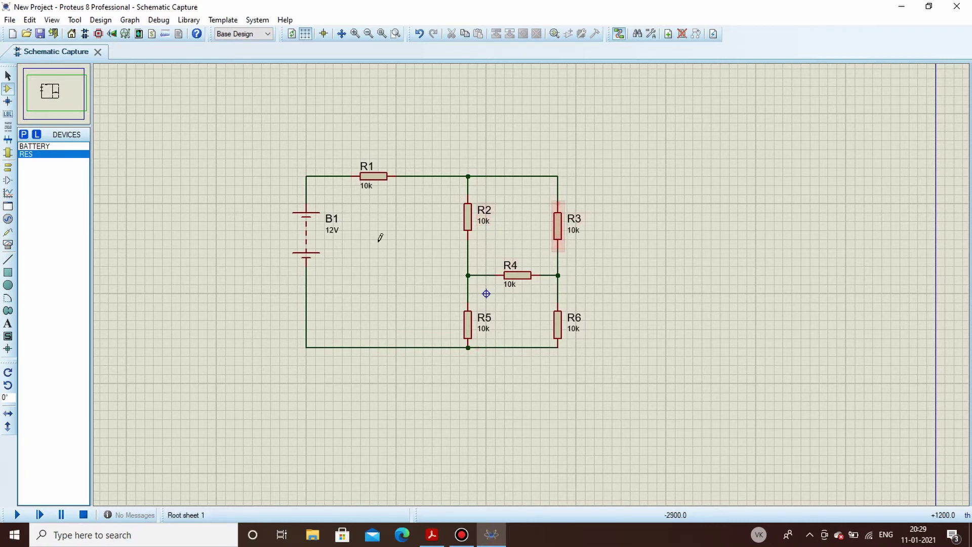
Move R3 up level with R2.
click(7, 75)
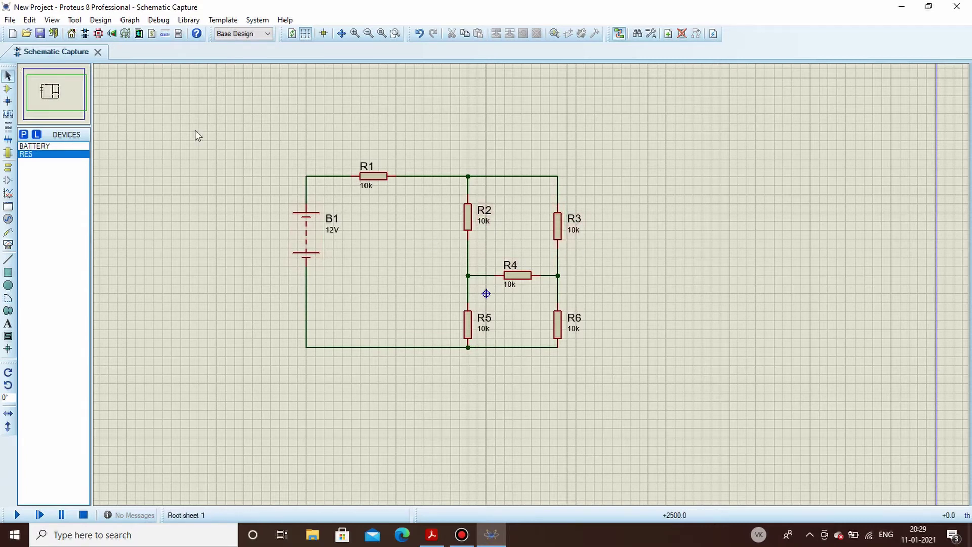
click(561, 230)
drag(562, 230, 561, 222)
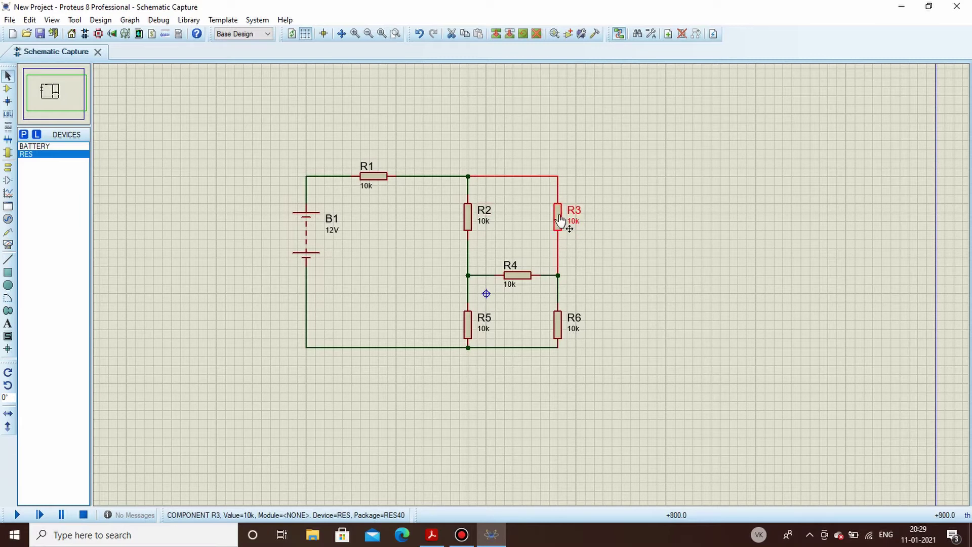
click(620, 240)
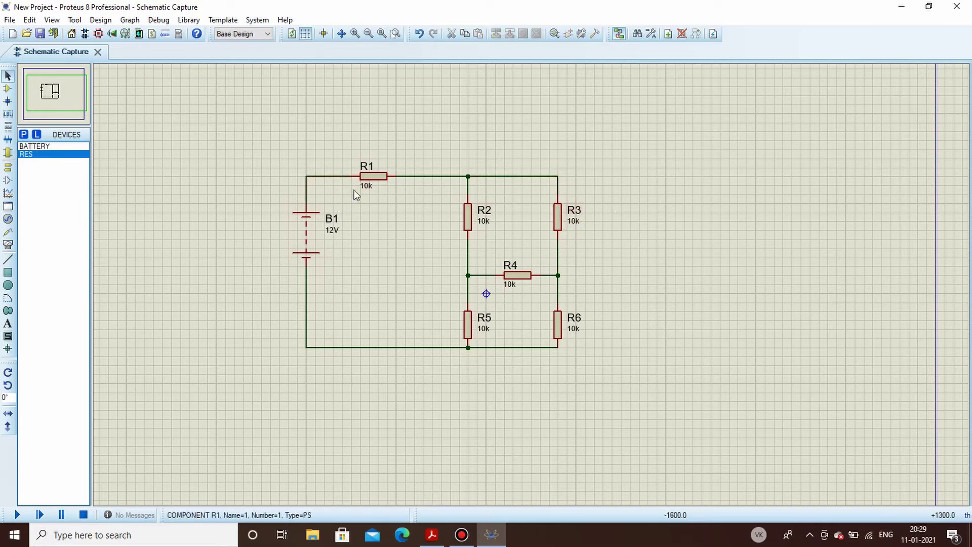
Set battery B1 to 56V, R1 to 2k and R2 to 6k.
double_click(333, 234)
text(56V)
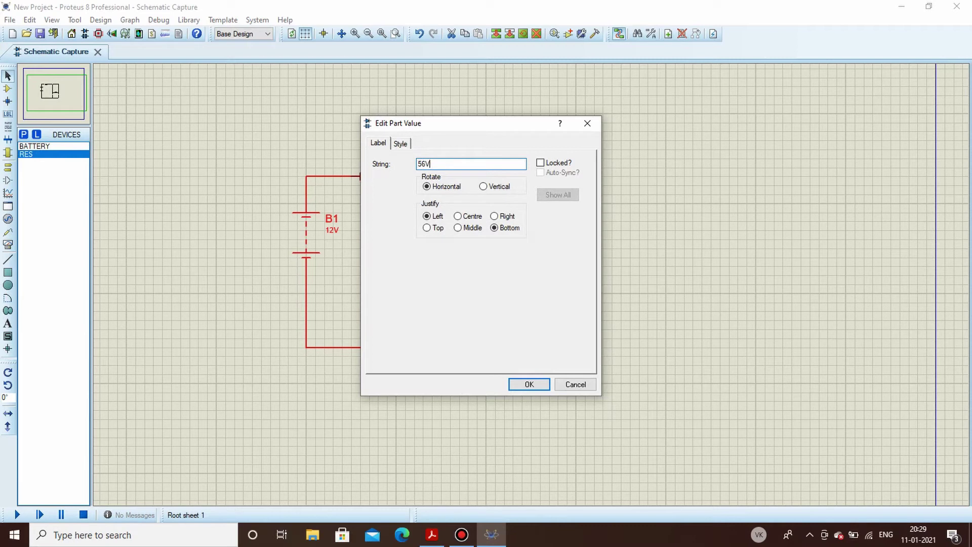
key(Return)
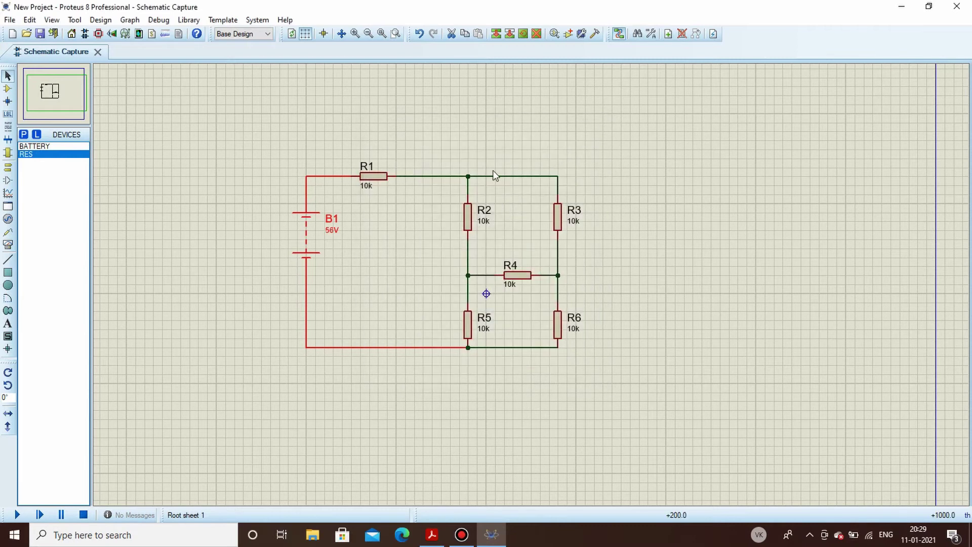
click(408, 185)
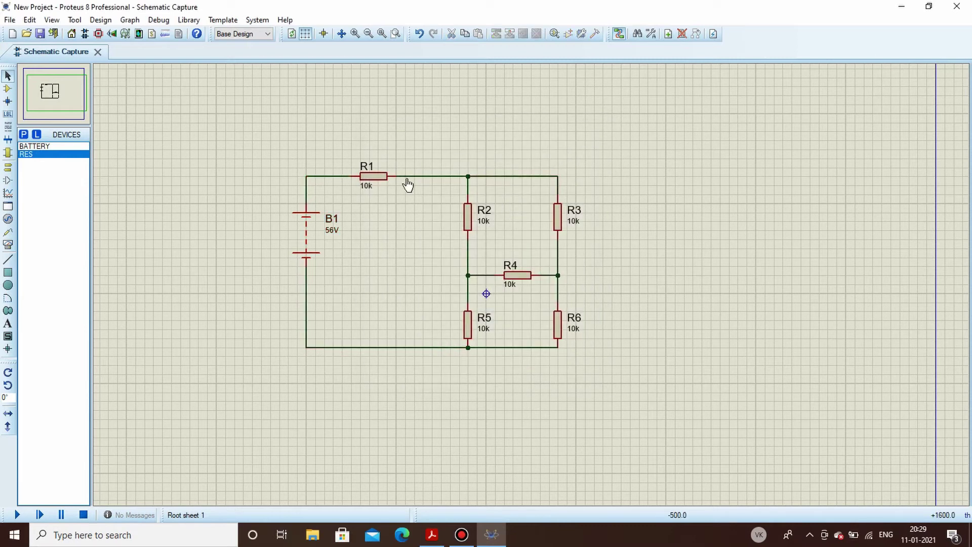
double_click(371, 189)
text(2k)
key(Return)
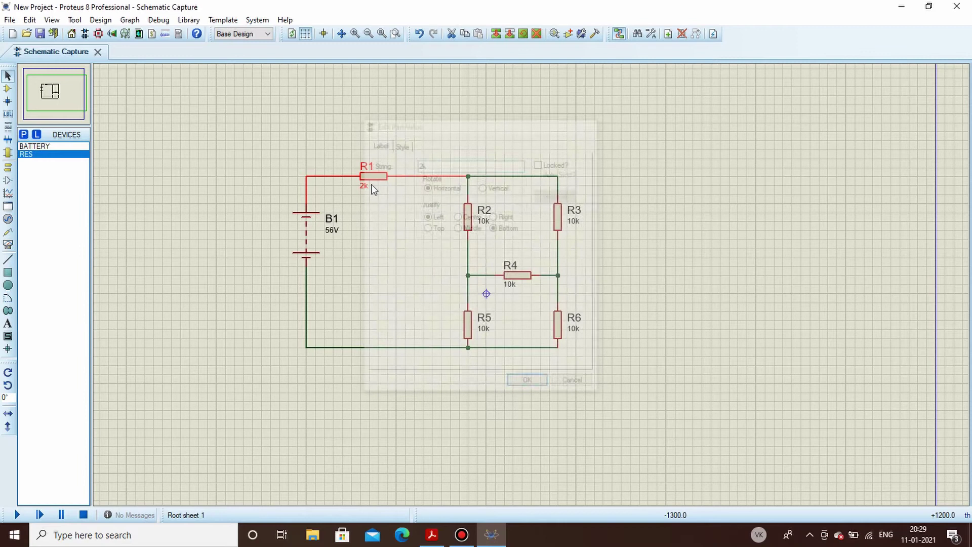
double_click(486, 221)
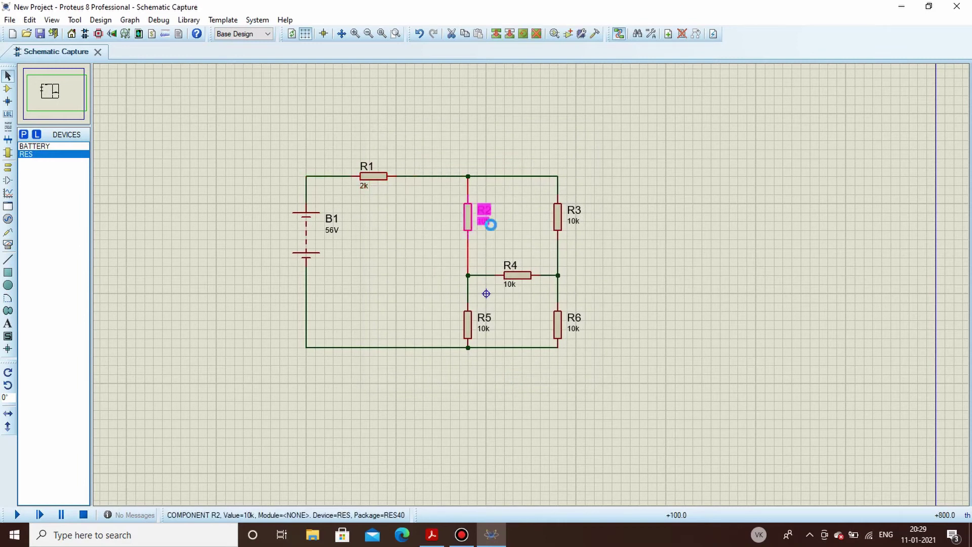
text(6k)
key(Return)
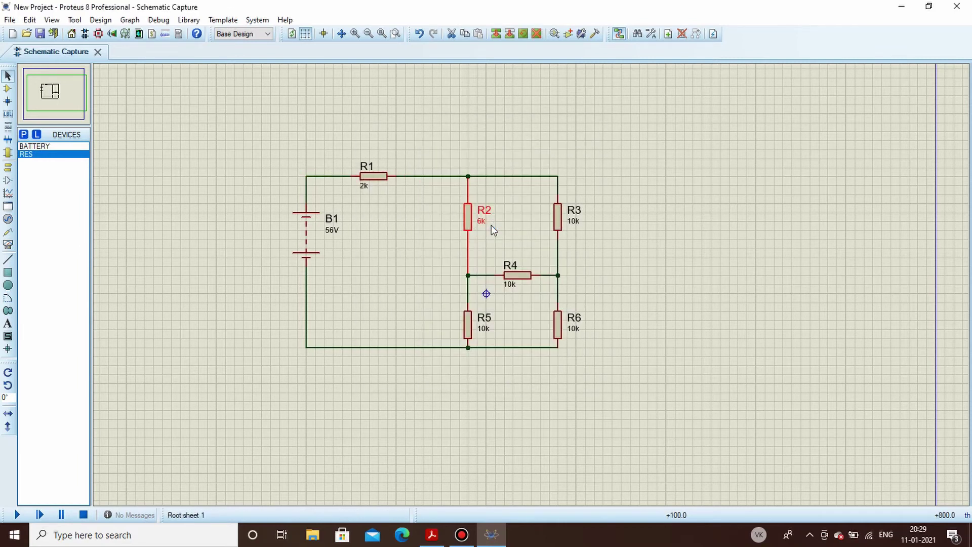
Set R4 to 2k, R3 to 6k and R6 to 4k.
double_click(486, 329)
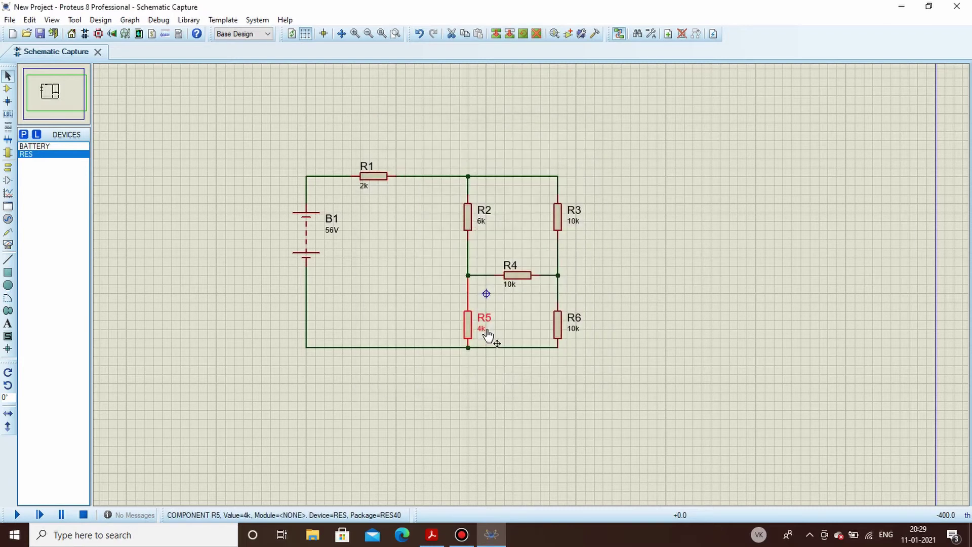
click(536, 292)
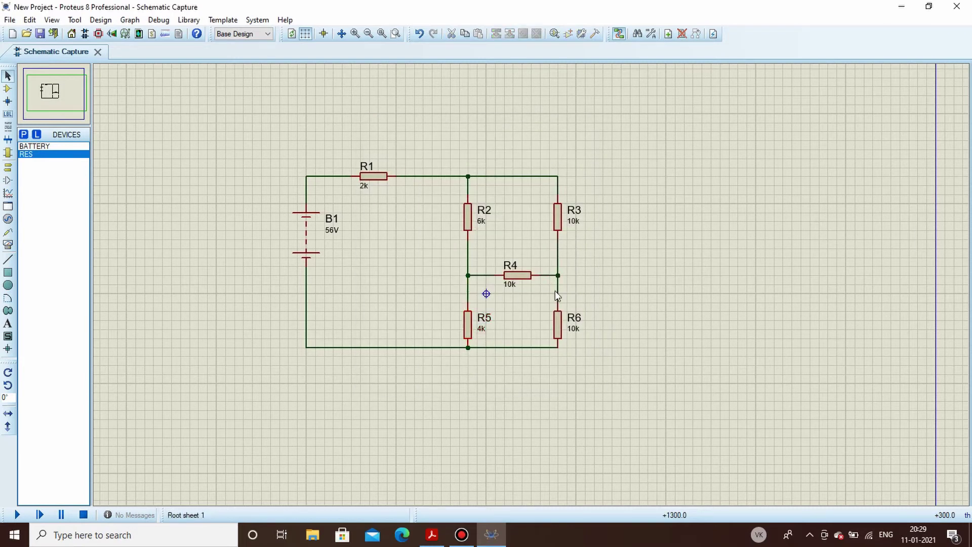
double_click(517, 287)
text(2k)
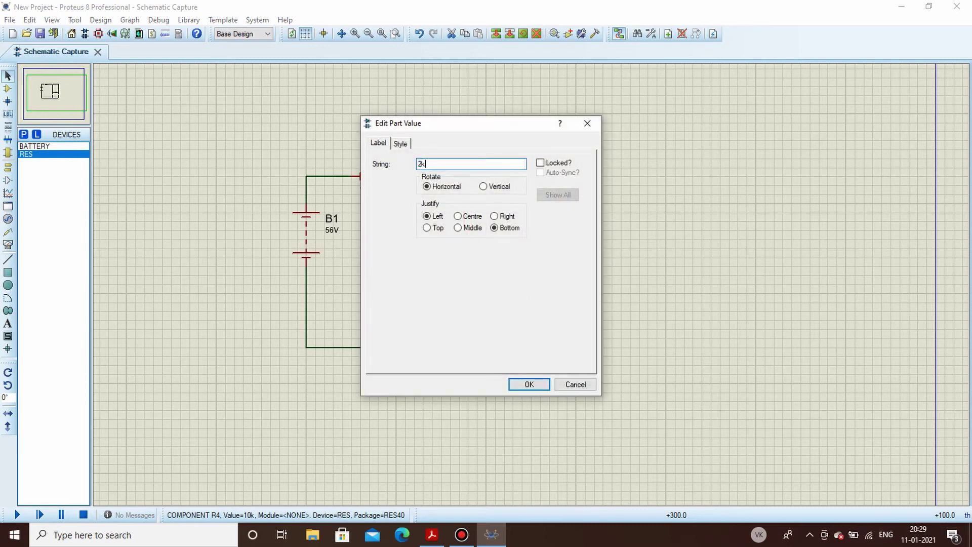
key(Return)
click(581, 237)
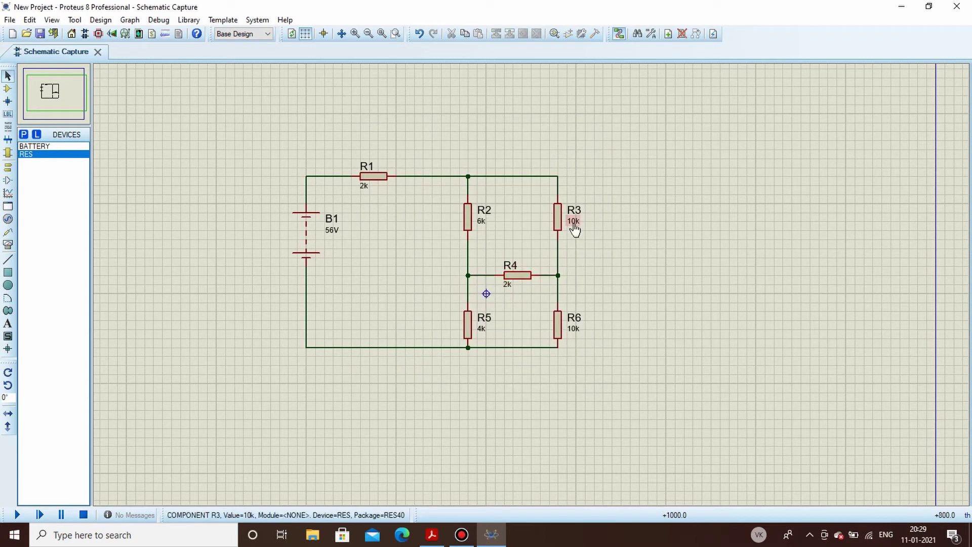
double_click(575, 222)
text(6k)
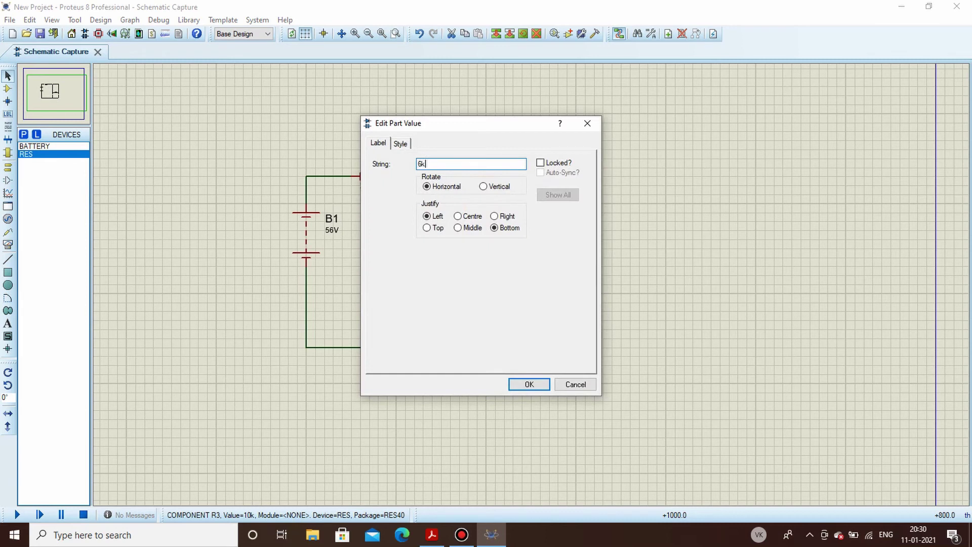
key(Return)
click(607, 254)
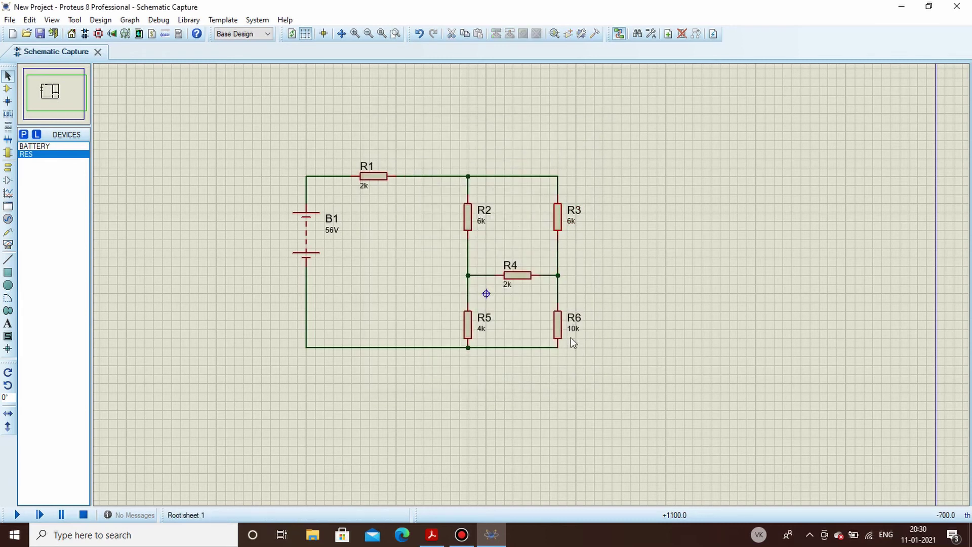
double_click(571, 332)
text(4k)
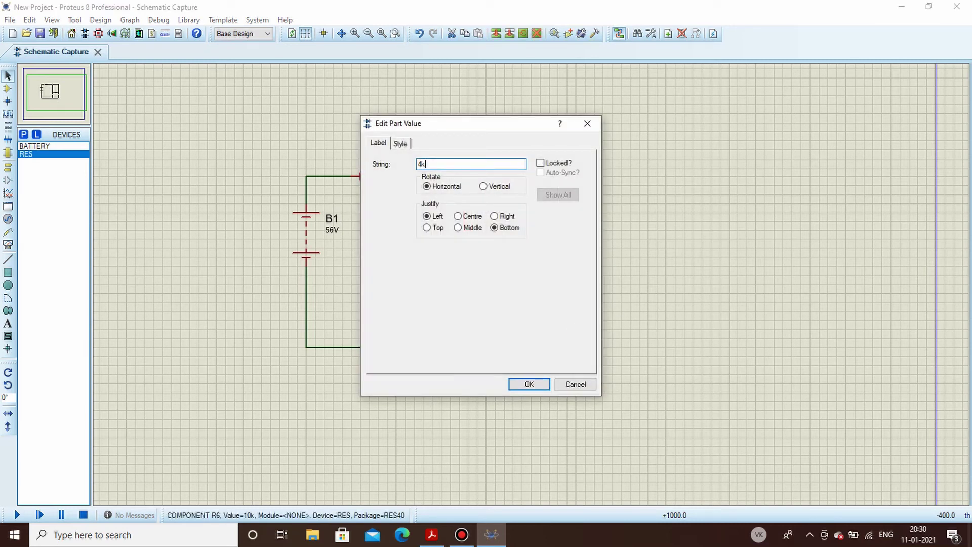
key(Return)
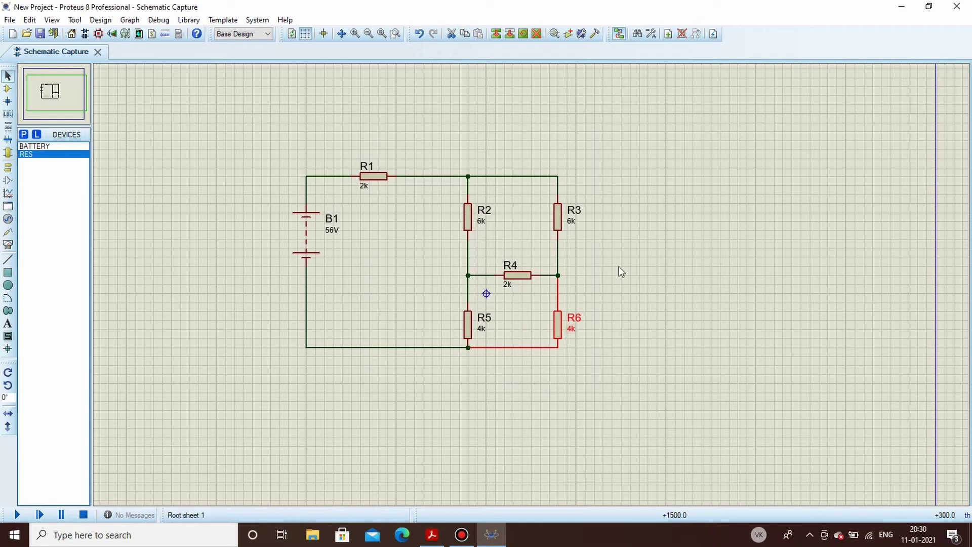
click(643, 251)
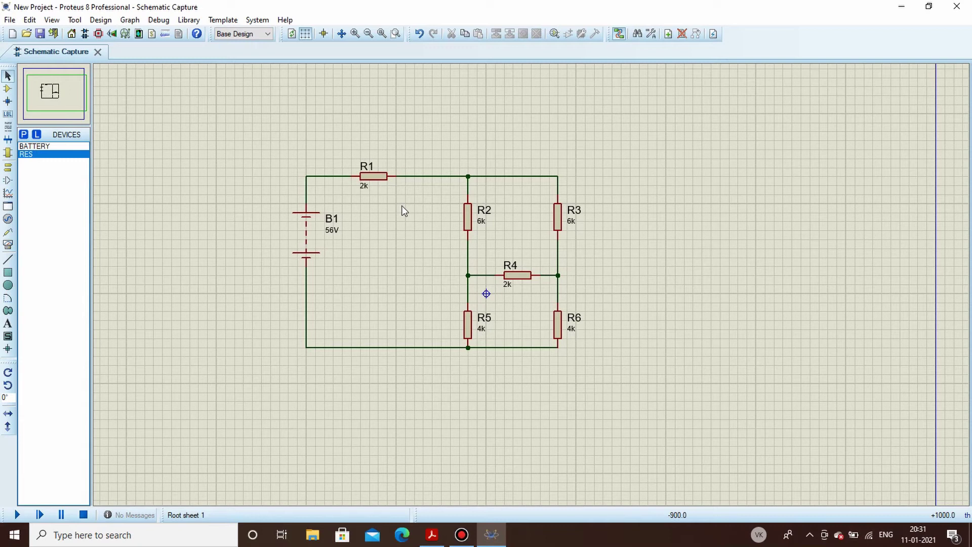
Place a current probe on R1's output wire, then run and stop the simulation.
click(6, 234)
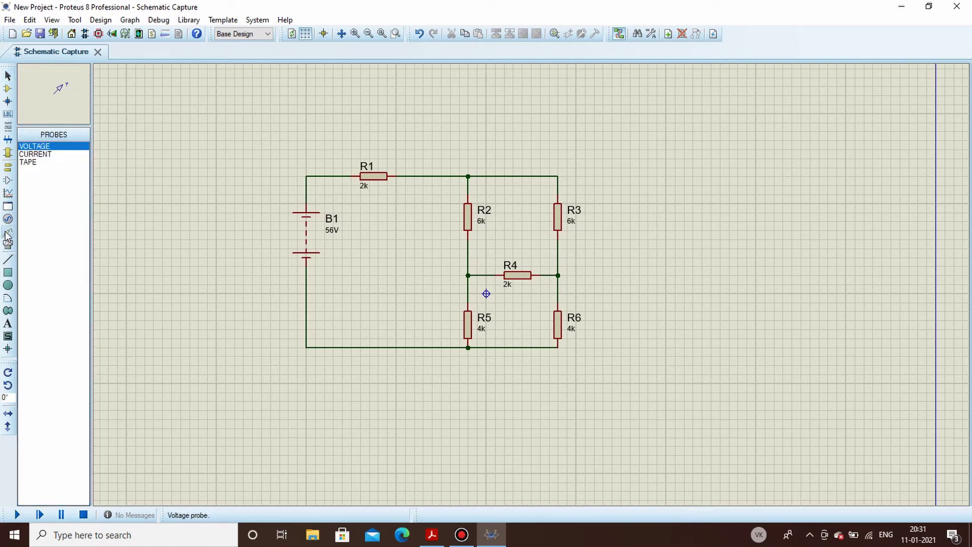
click(34, 154)
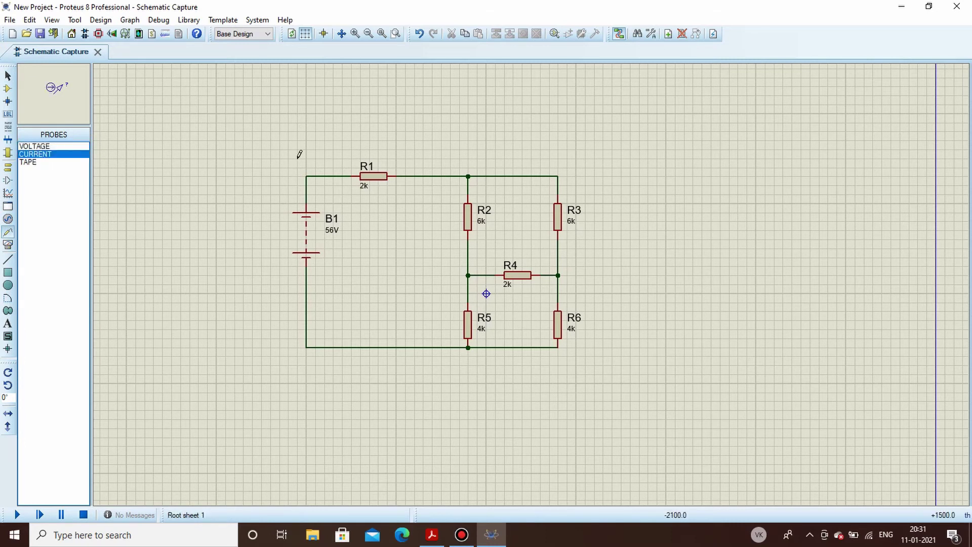
click(409, 158)
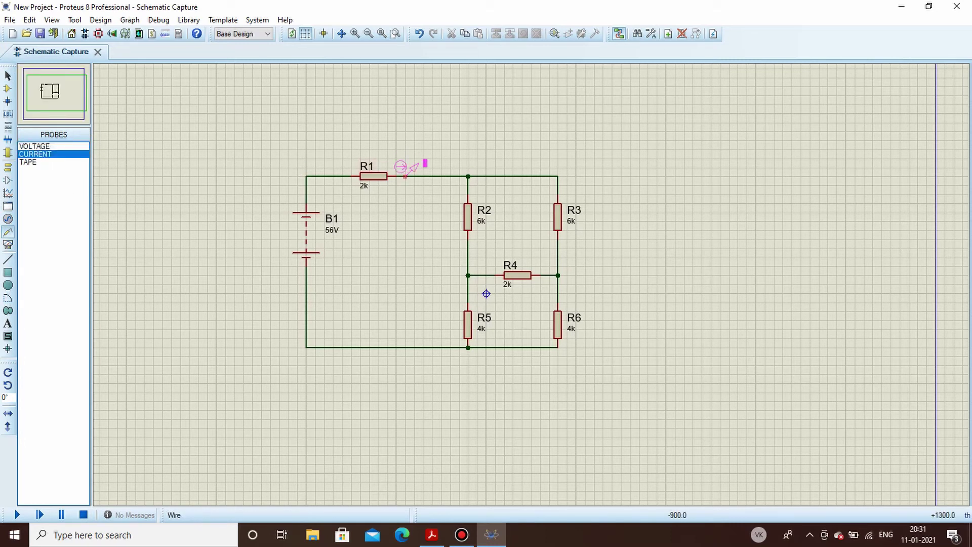
click(405, 176)
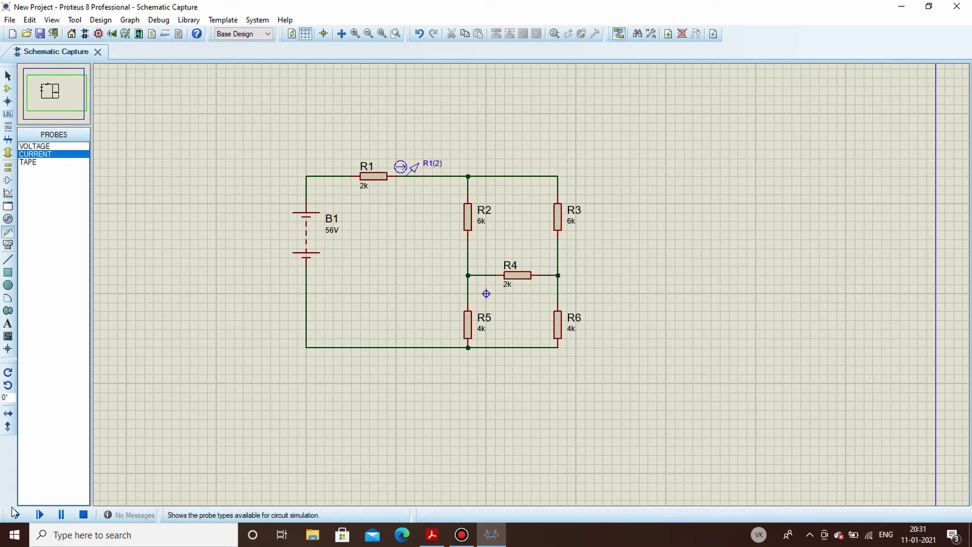
click(18, 515)
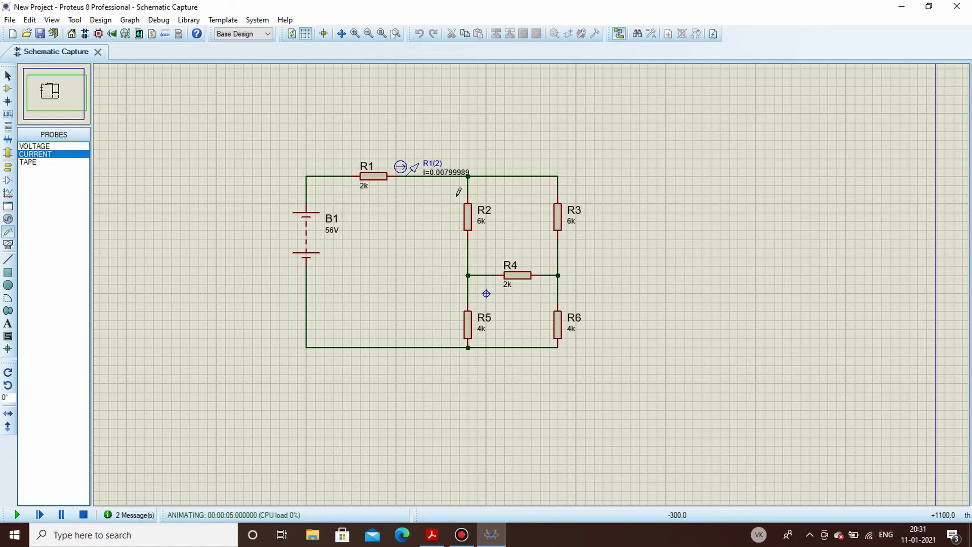
click(84, 515)
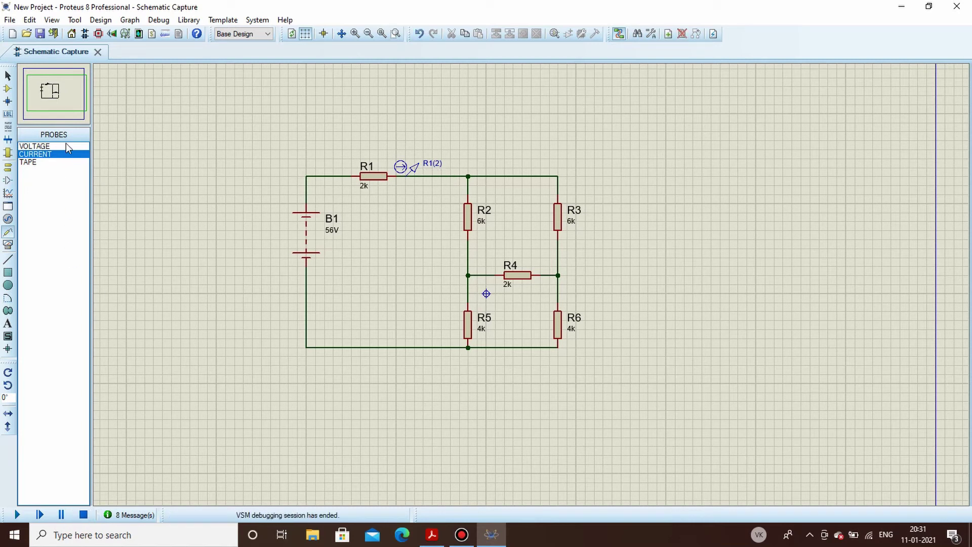
Place a voltage probe on R3's top pin.
click(34, 146)
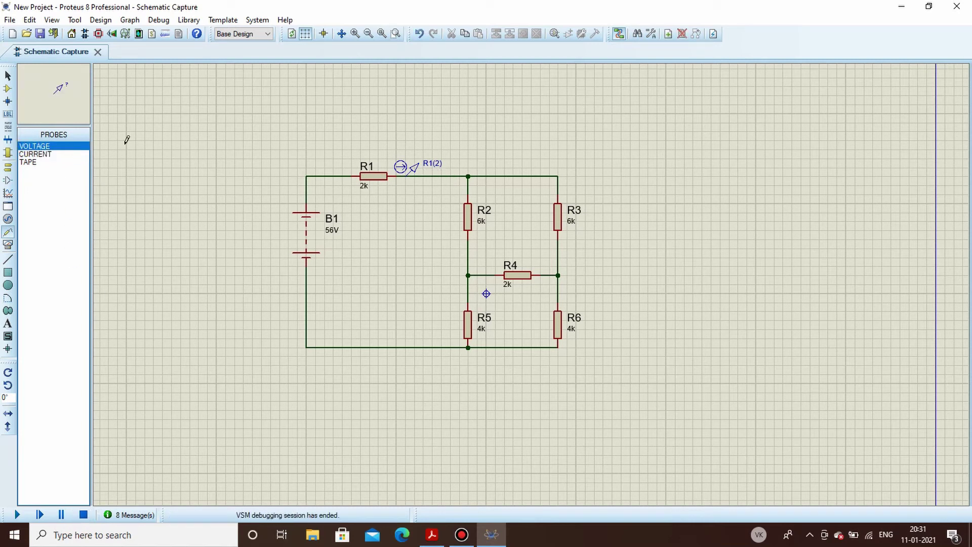
click(568, 166)
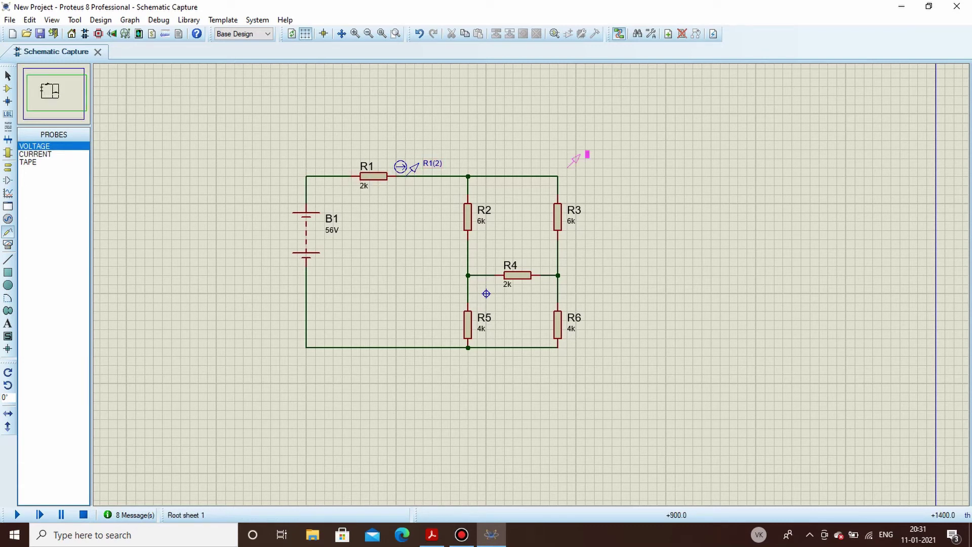
click(557, 176)
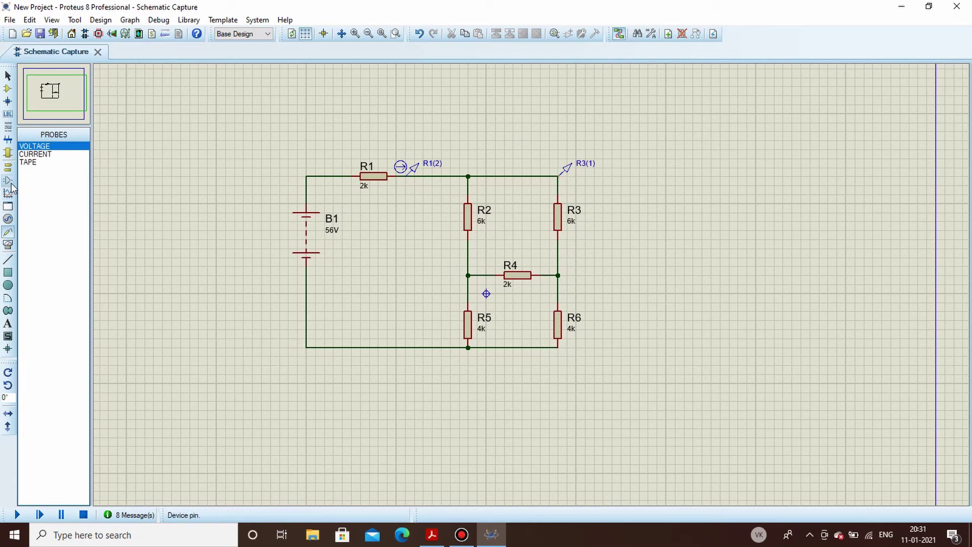
Add a GROUND terminal at the bottom-left corner and run the simulation.
click(8, 167)
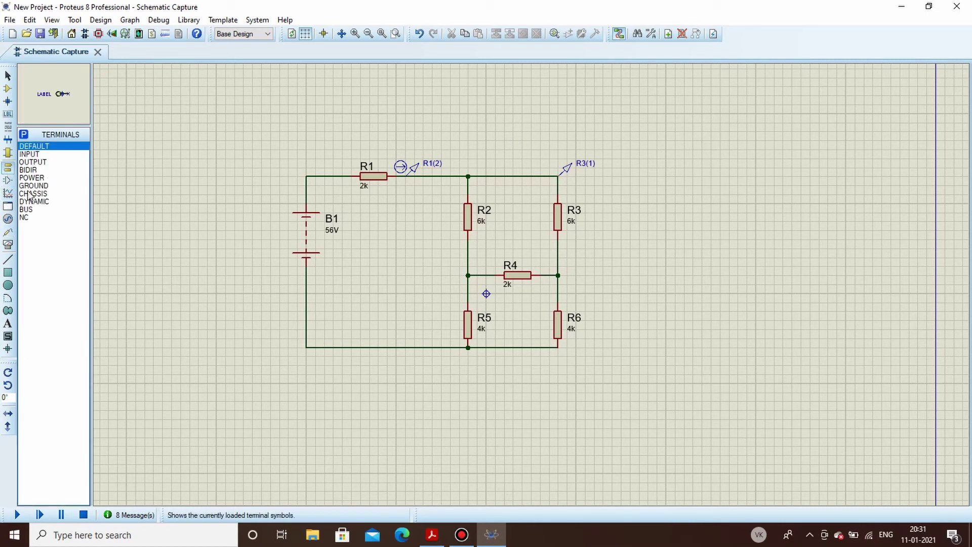
click(30, 186)
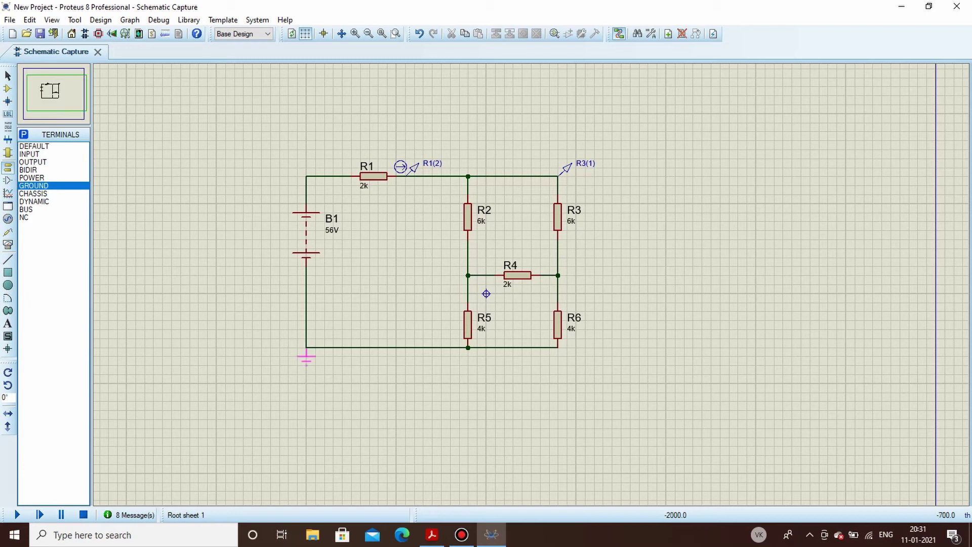
click(307, 350)
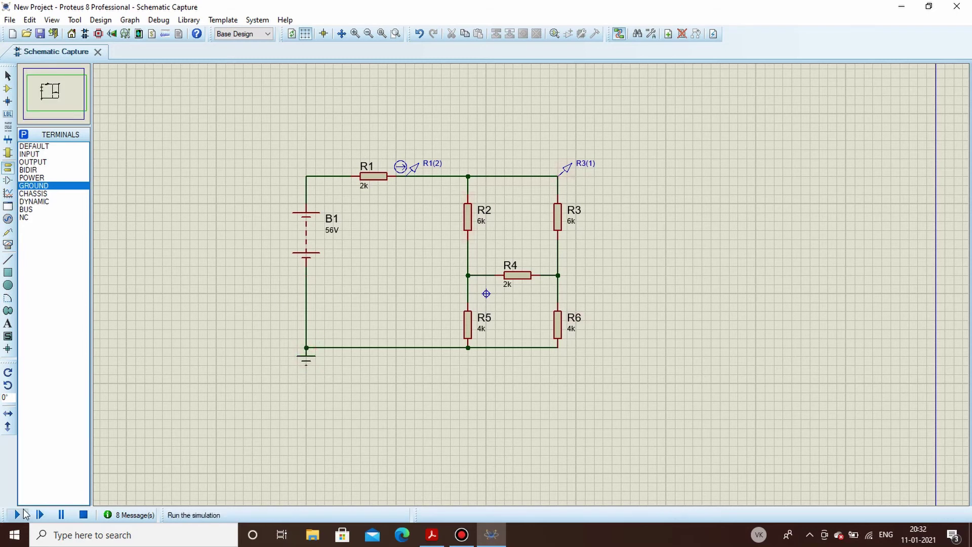
click(17, 514)
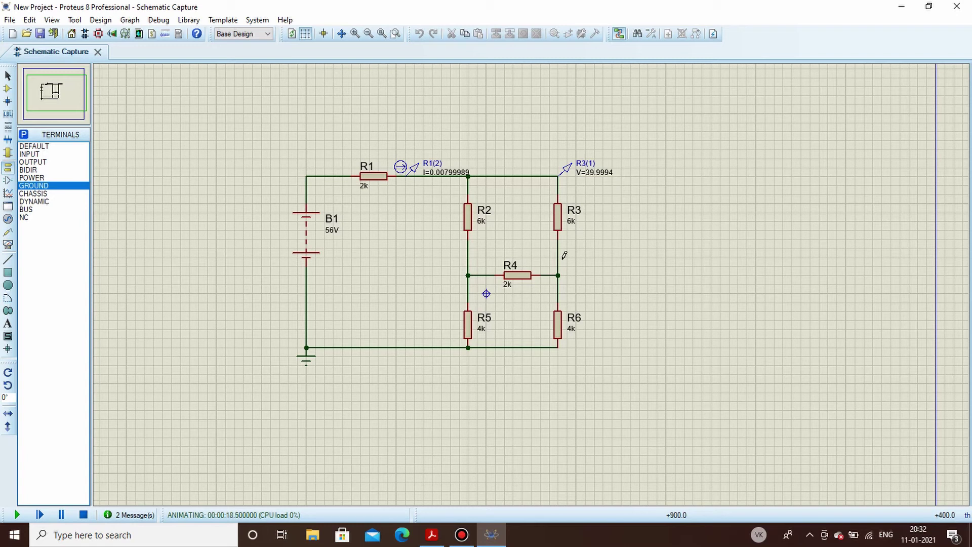
Stop the simulation, box-select R3 and R6, then run it again and stop it.
click(84, 514)
drag(540, 170, 586, 349)
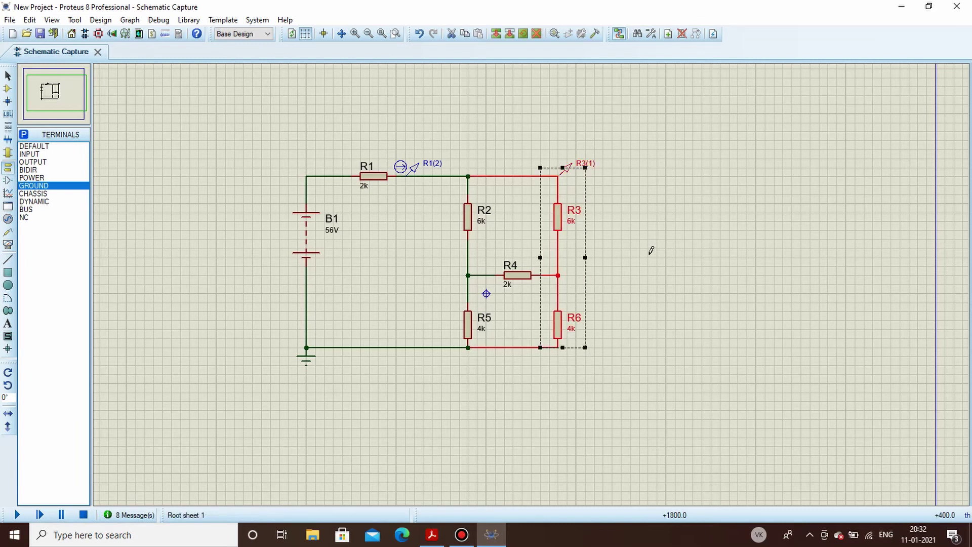
click(636, 243)
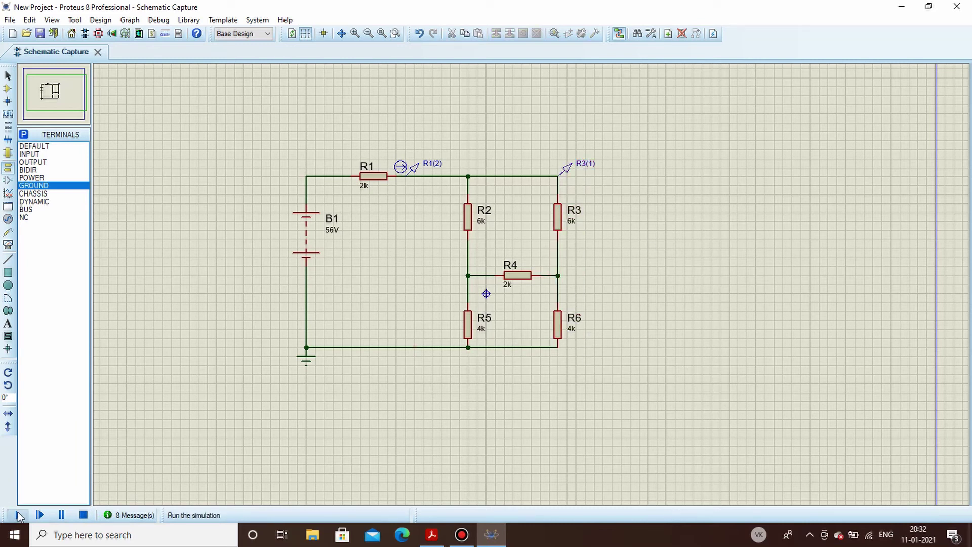
click(18, 514)
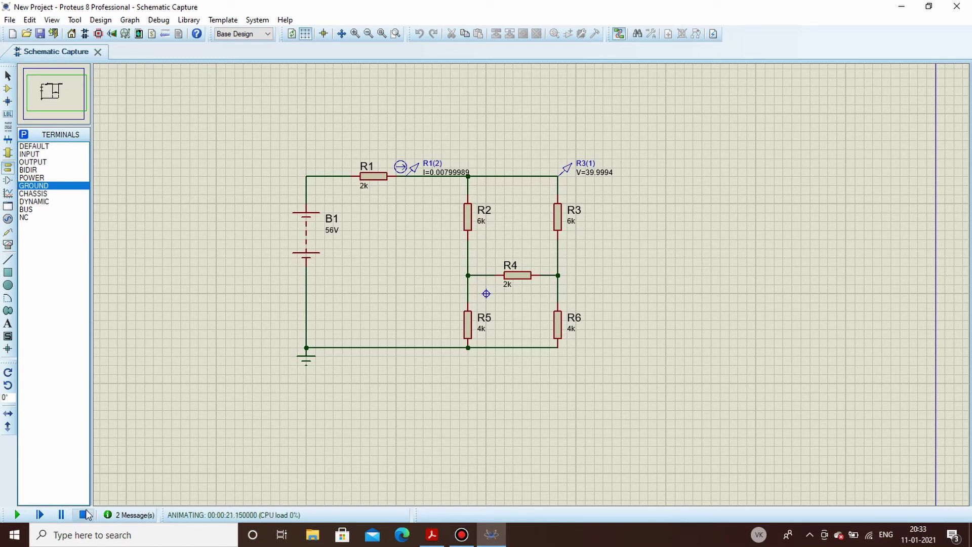
click(84, 514)
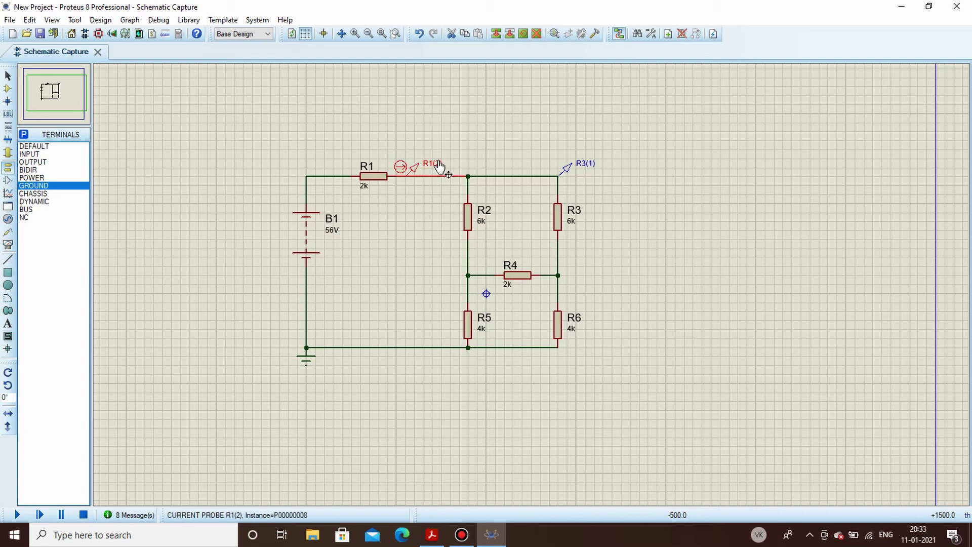
Delete both probes, wire R1's right end to R6's branch, and add a junction dot at R2–R5.
key(Delete)
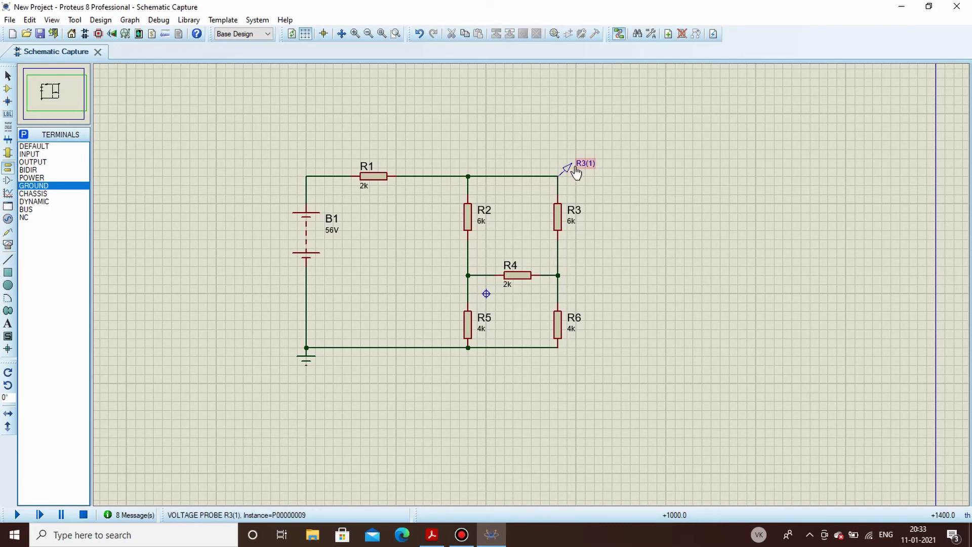
key(Delete)
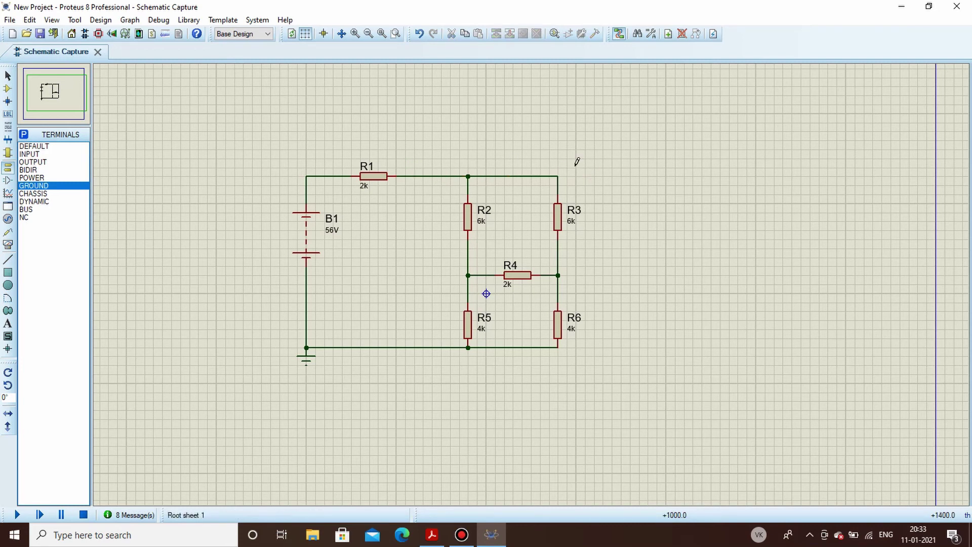
click(406, 176)
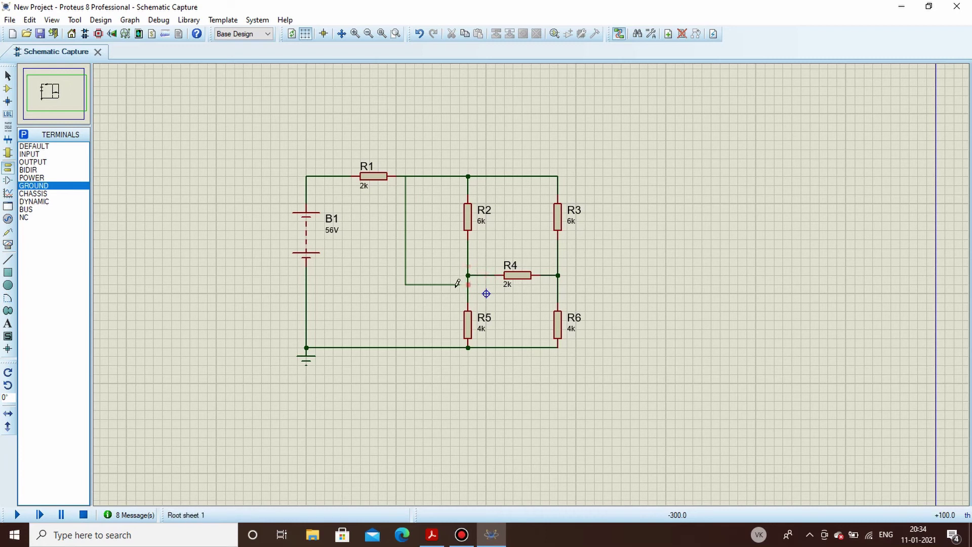
click(558, 293)
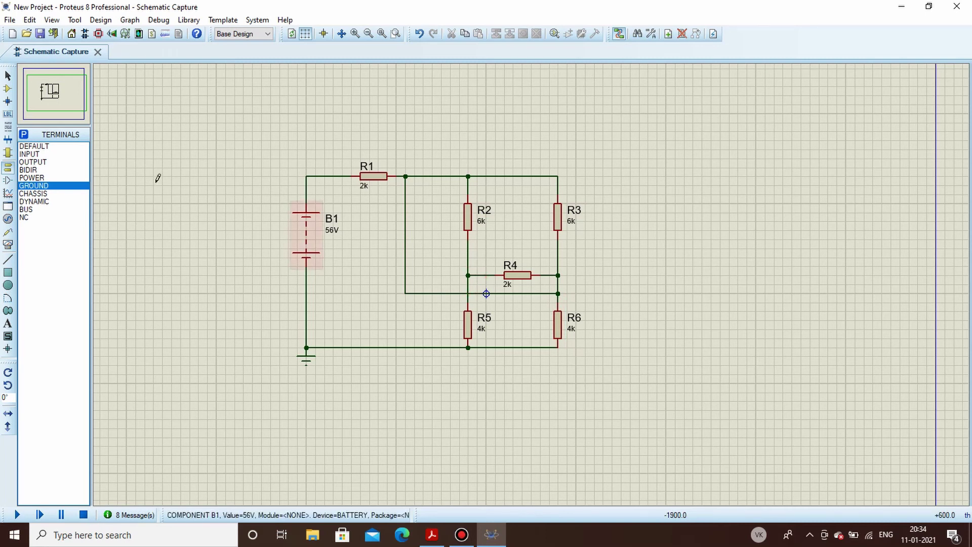
click(8, 101)
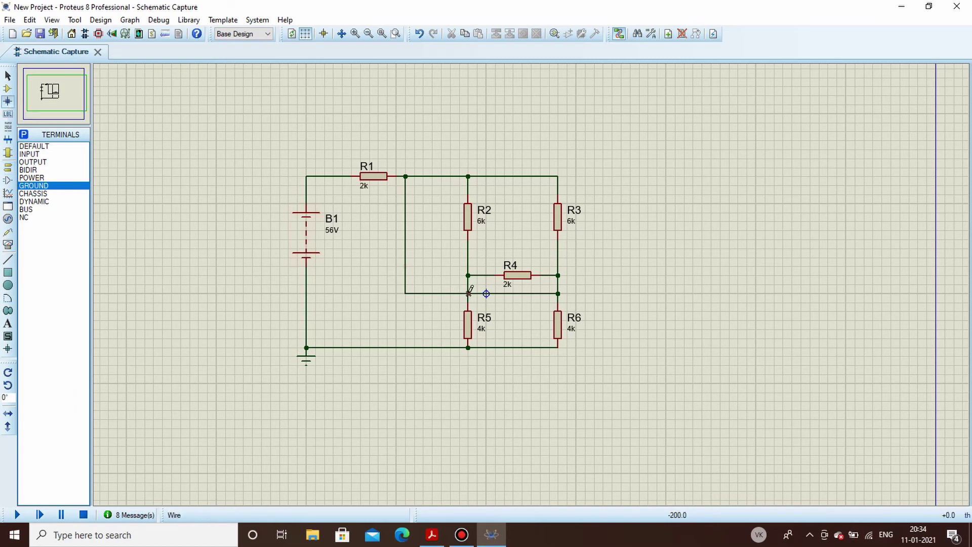
click(468, 292)
Label the wire left of R1 as bat_wire.
click(9, 114)
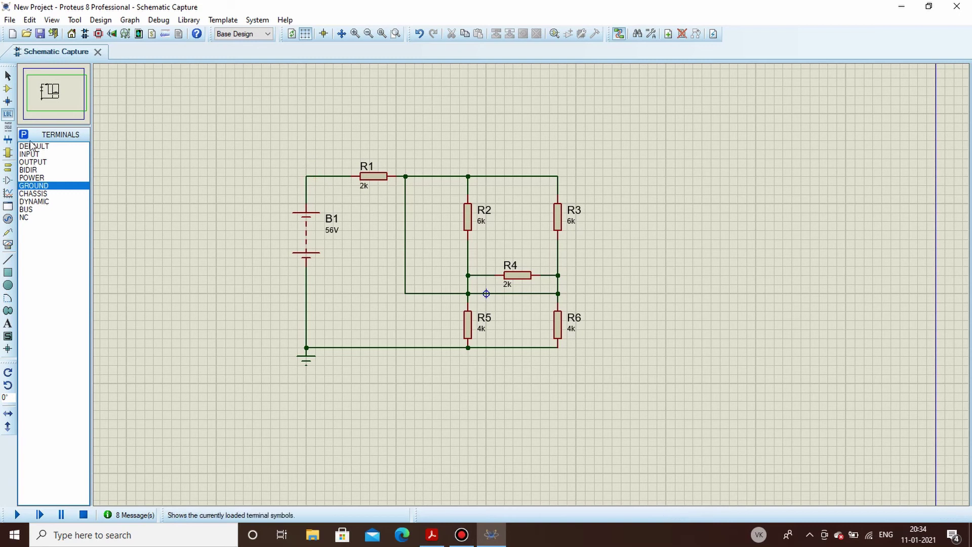
click(308, 152)
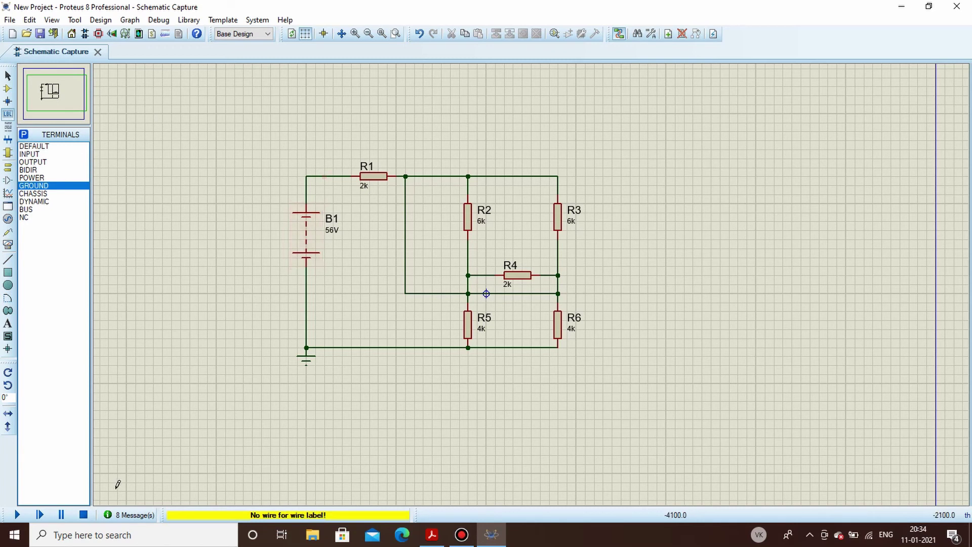
click(324, 176)
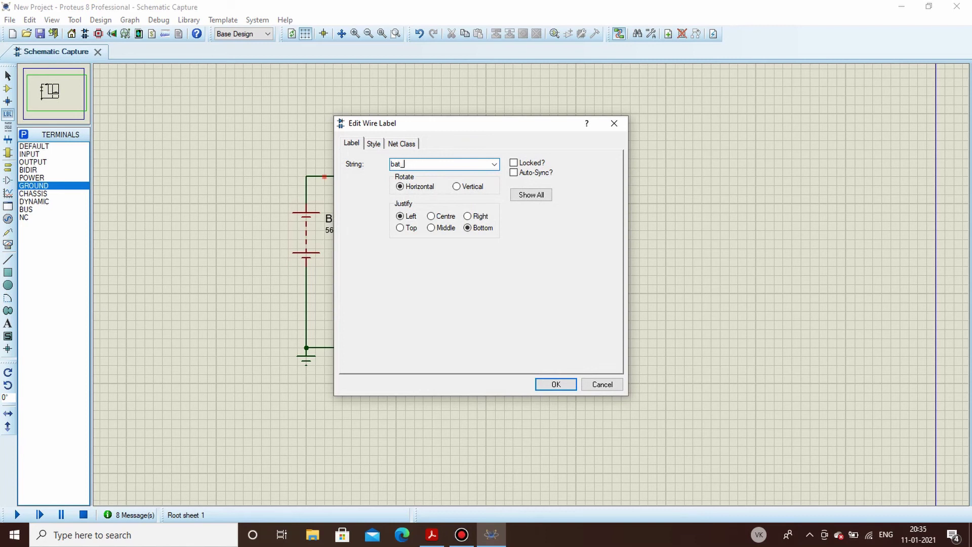
key(Return)
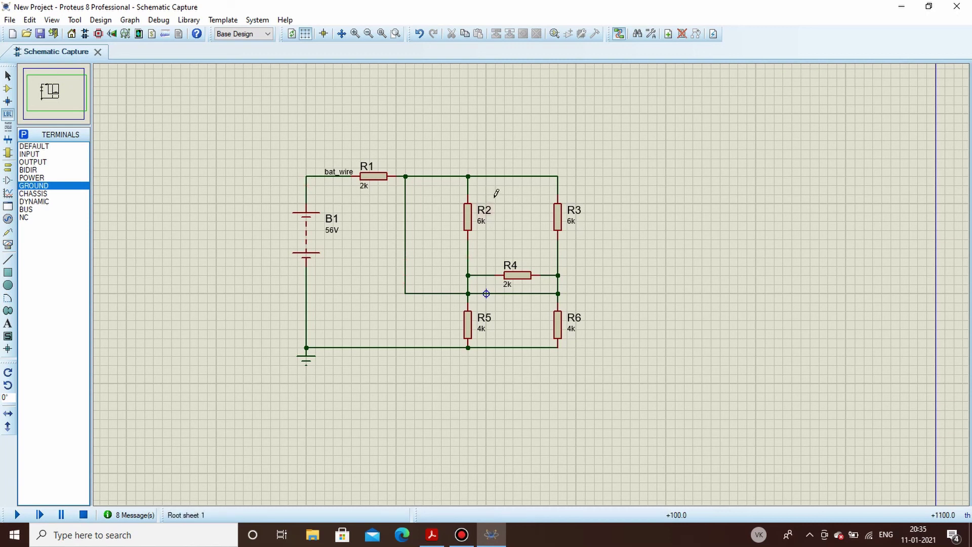
Add a vertical bat_wire label to the wire below R2.
click(467, 254)
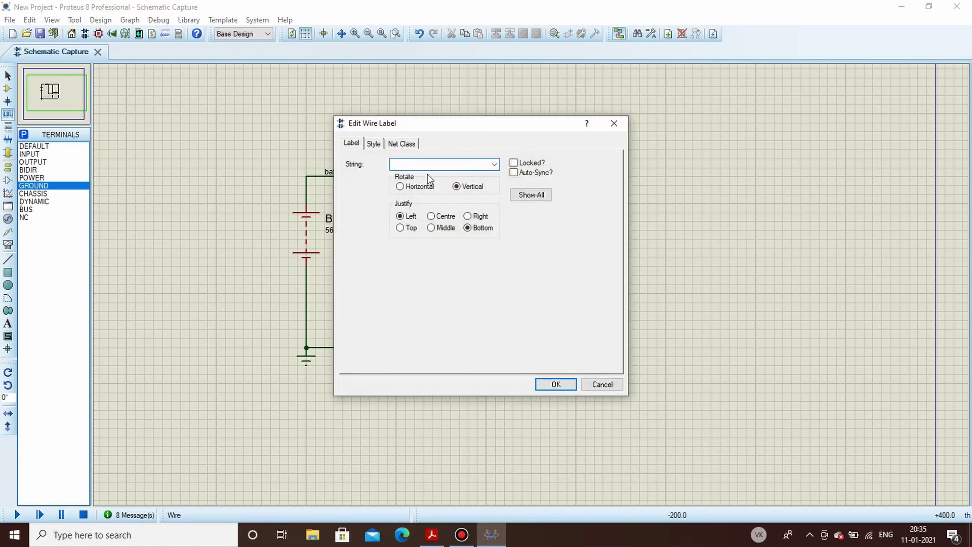
text(bat_wire)
key(Return)
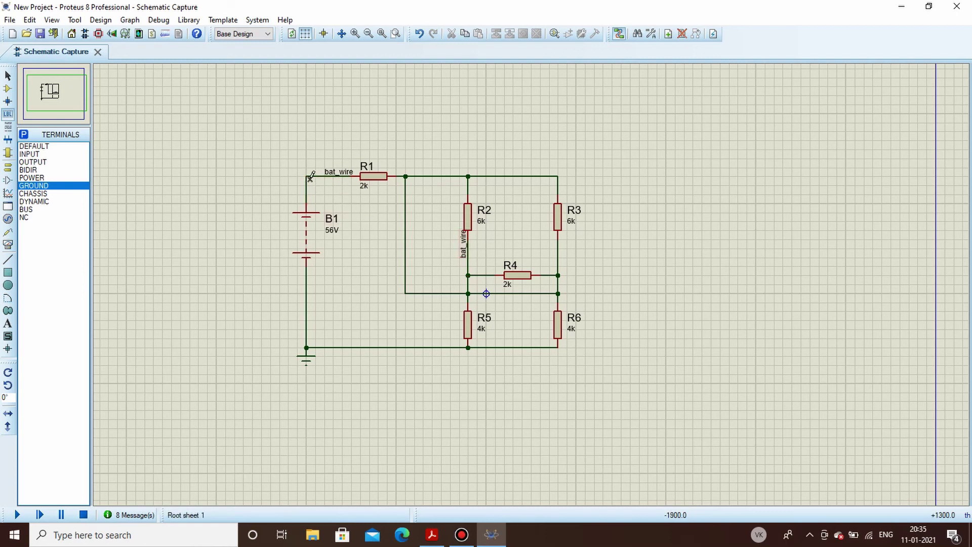
click(6, 90)
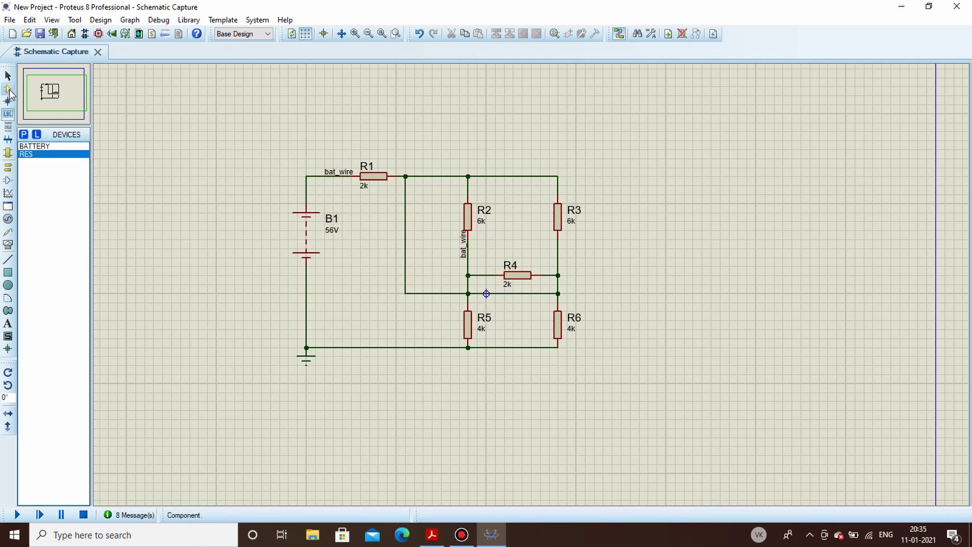
click(328, 181)
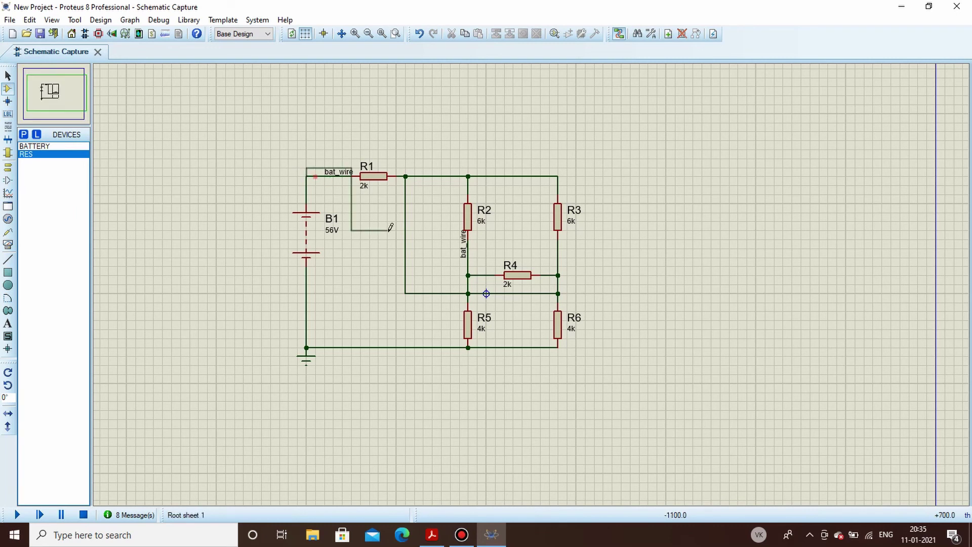
right_click(466, 245)
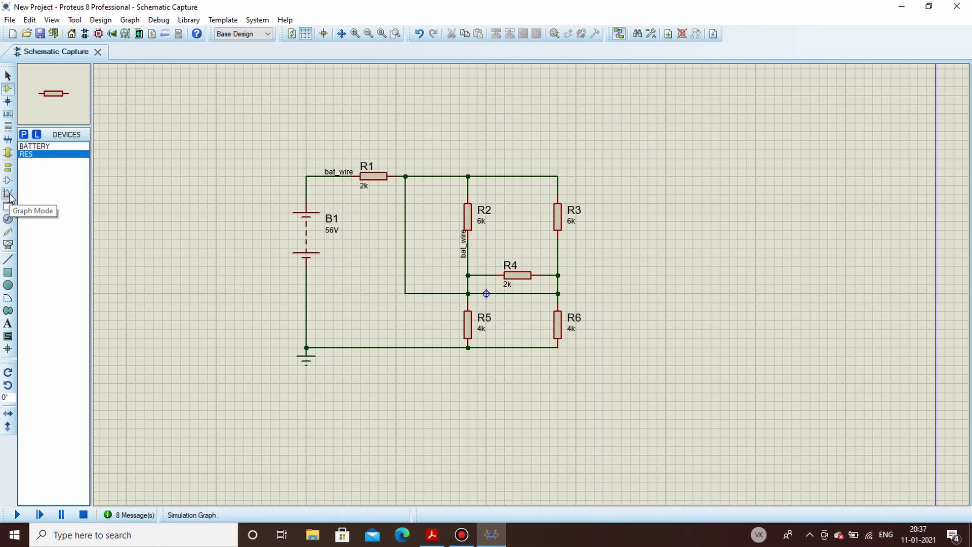
Show the virtual instruments list with OSCILLOSCOPE, DC VOLTMETER and DC AMMETER.
click(7, 244)
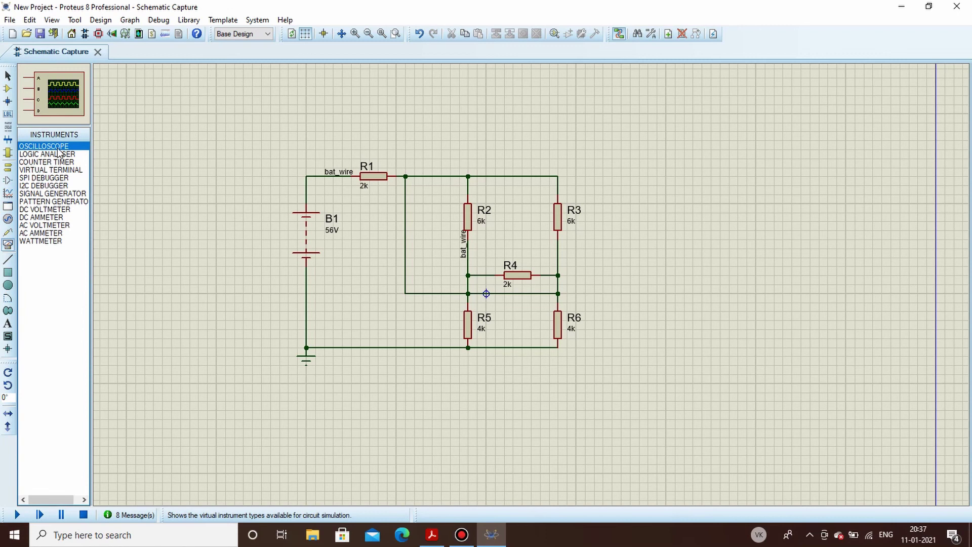